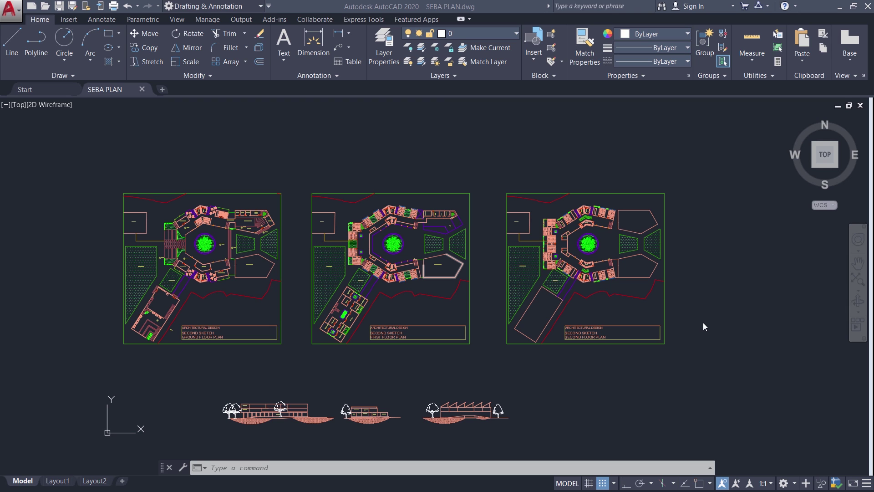
# Switch to Layout1 and erase its existing viewport, leaving a blank sheet.
pyautogui.scroll(2, 188, 299)
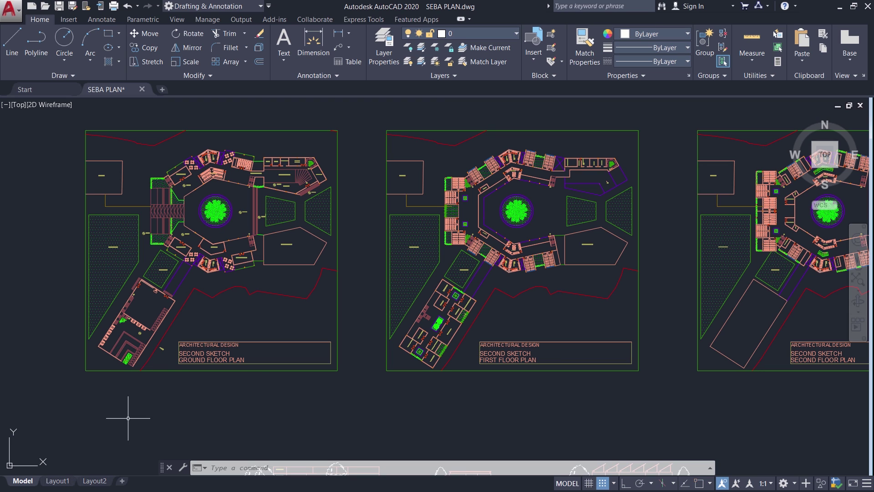
pyautogui.click(57, 481)
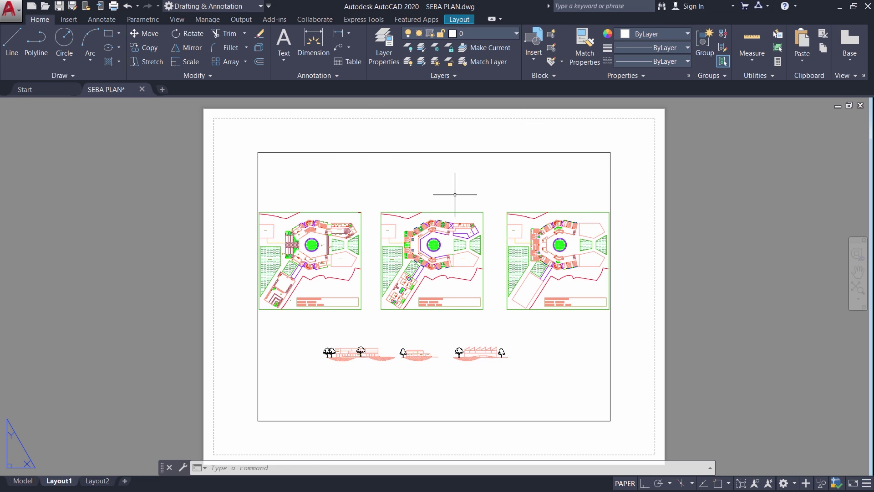
pyautogui.click(315, 153)
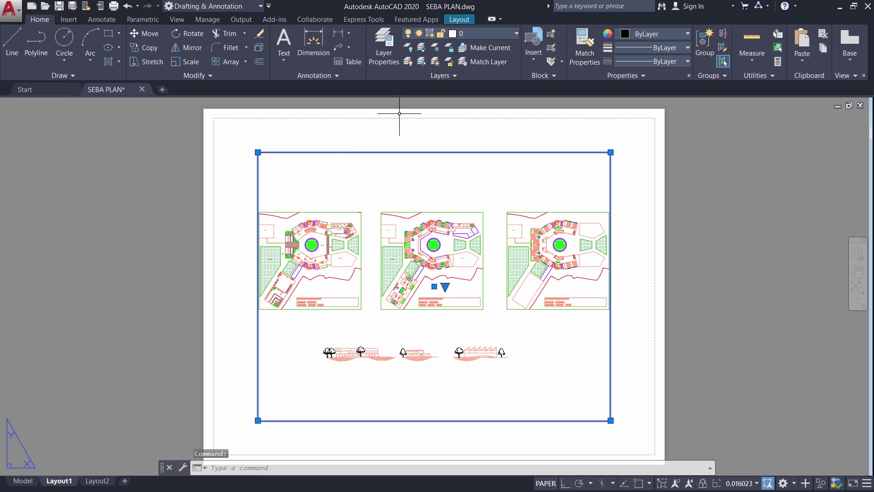
pyautogui.press('Delete')
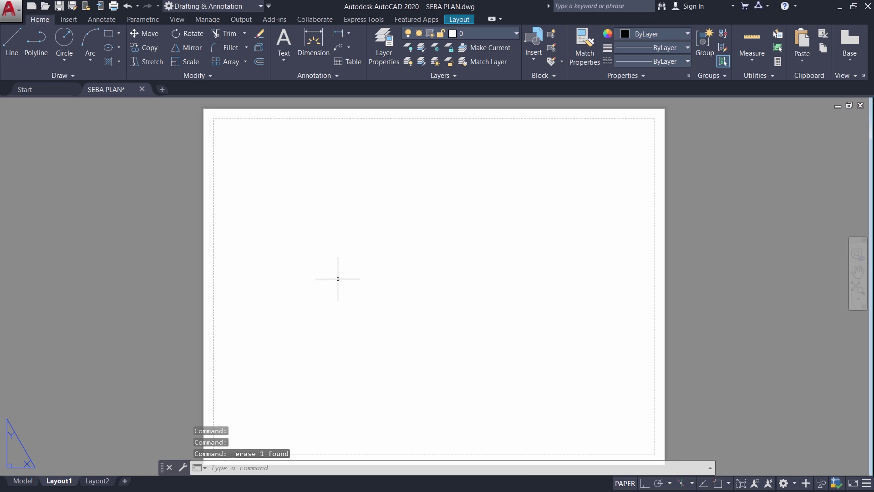
# Set Layout1's page setup to AutoCAD PDF (High Quality Print) on ISO A2 (594 x 420 mm) paper.
pyautogui.rightClick(58, 482)
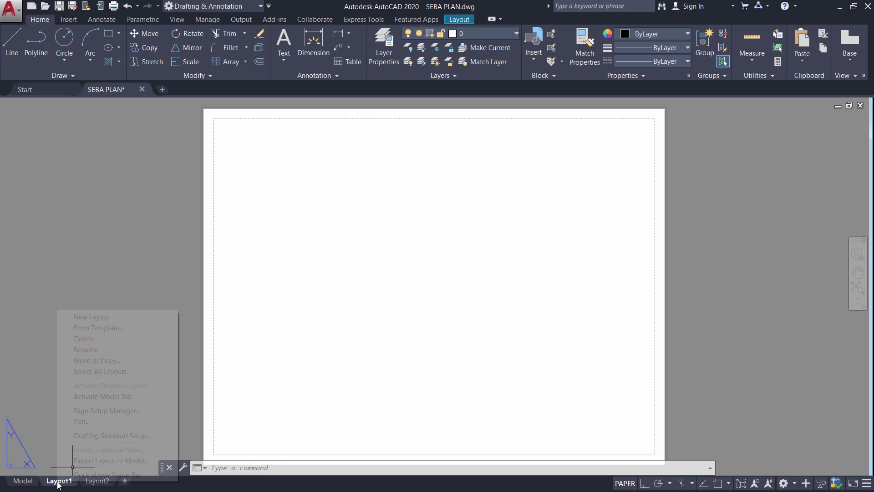
pyautogui.click(127, 410)
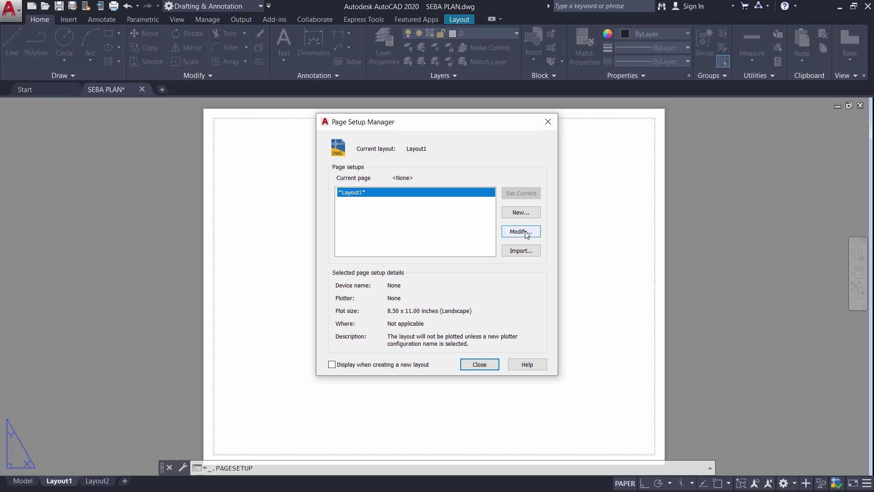
pyautogui.click(521, 232)
pyautogui.click(339, 168)
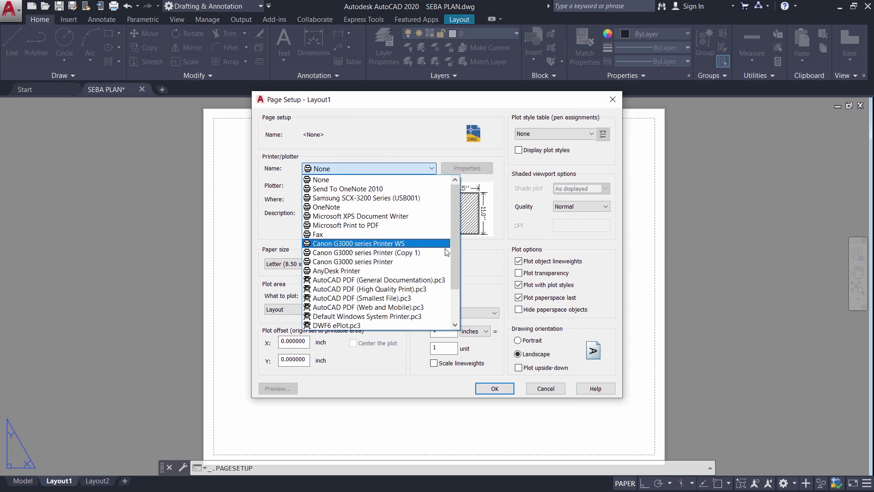
pyautogui.click(370, 289)
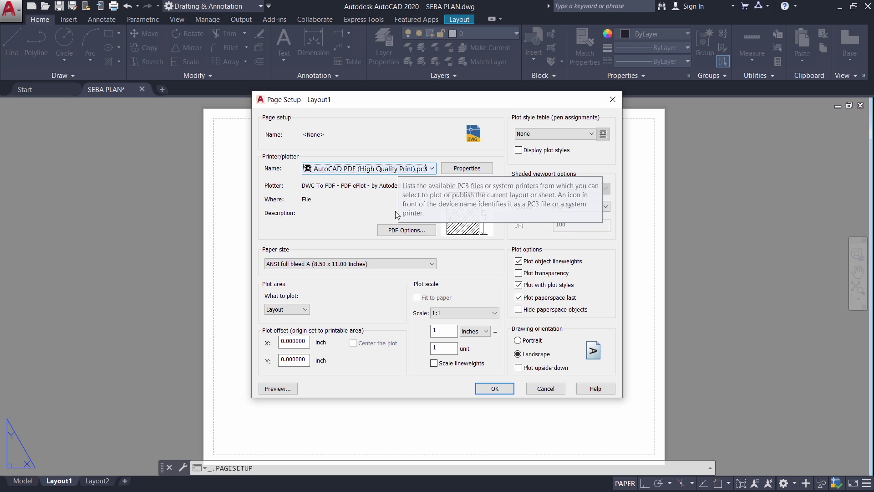
pyautogui.click(330, 264)
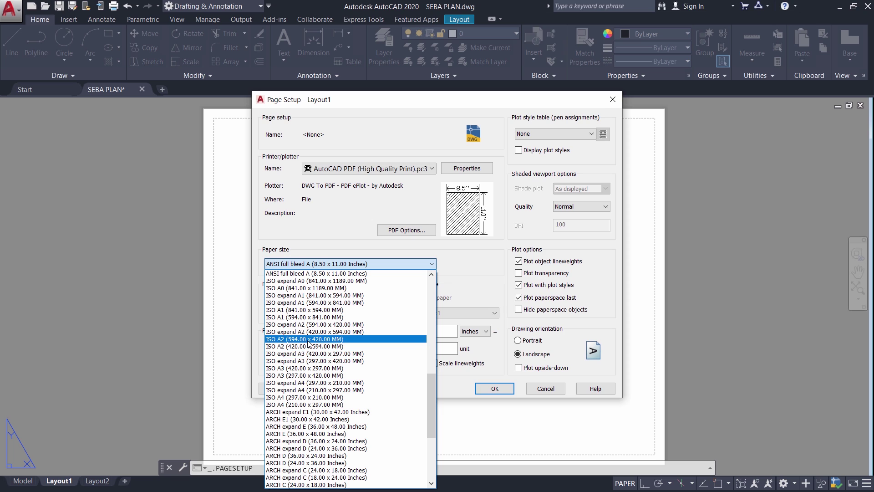
pyautogui.click(308, 340)
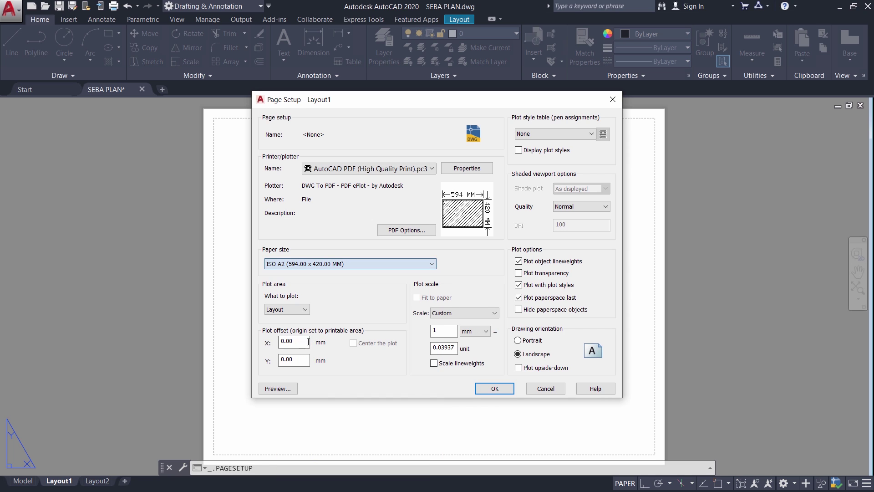
pyautogui.click(491, 390)
pyautogui.click(480, 366)
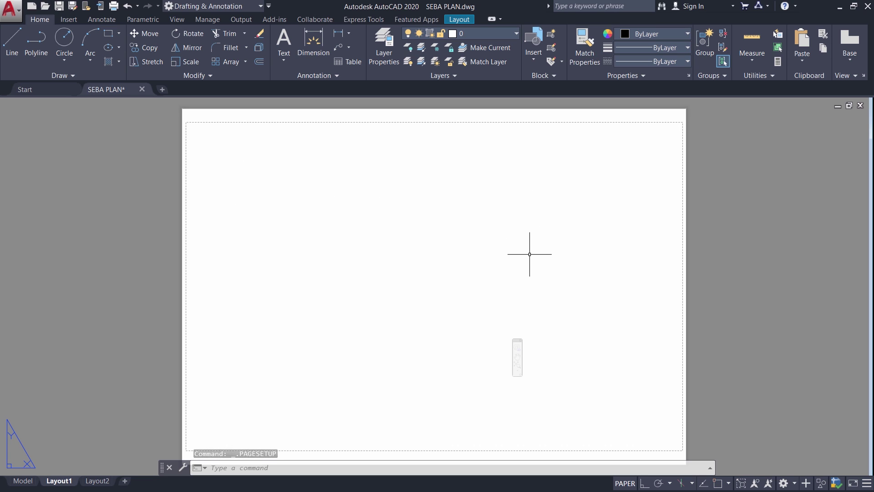
# Draw a rectangular viewport spanning Layout1's sheet from top-left to bottom-right.
pyautogui.click(460, 19)
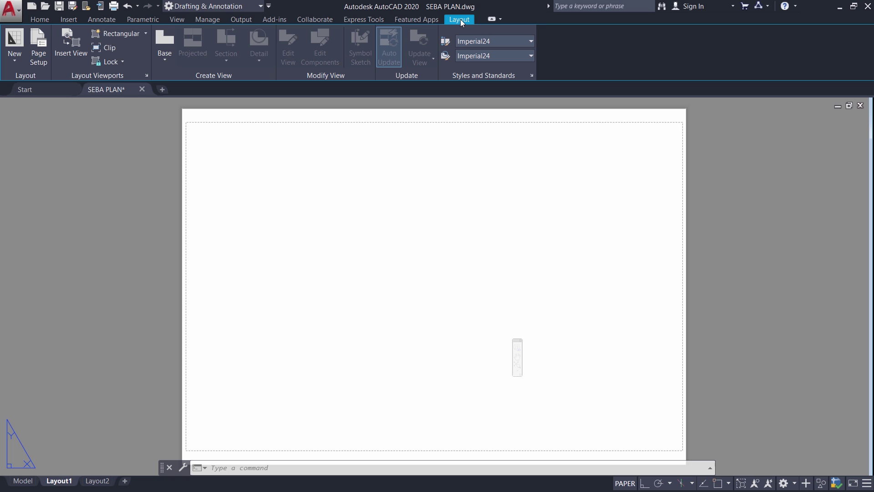
pyautogui.click(146, 34)
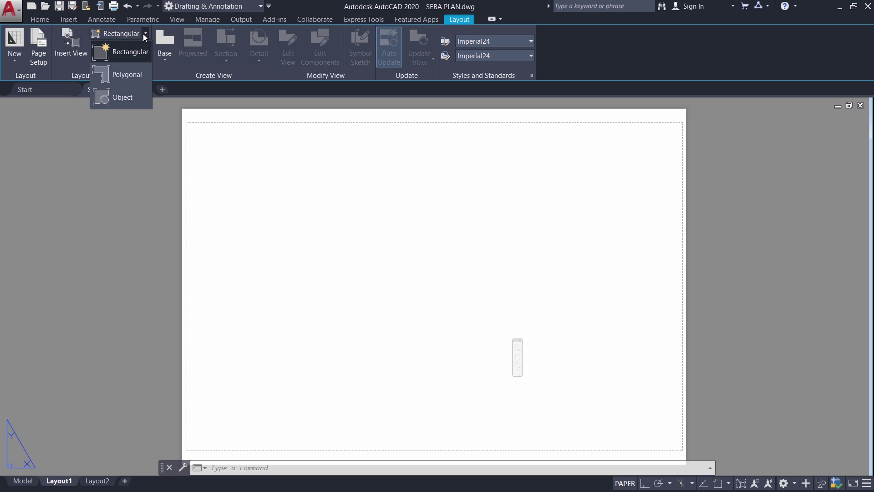
pyautogui.click(127, 54)
pyautogui.click(192, 130)
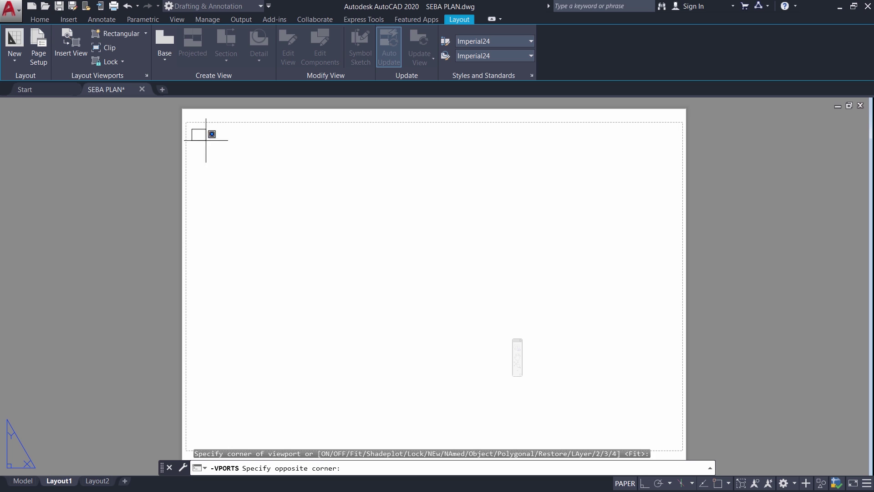
pyautogui.click(674, 443)
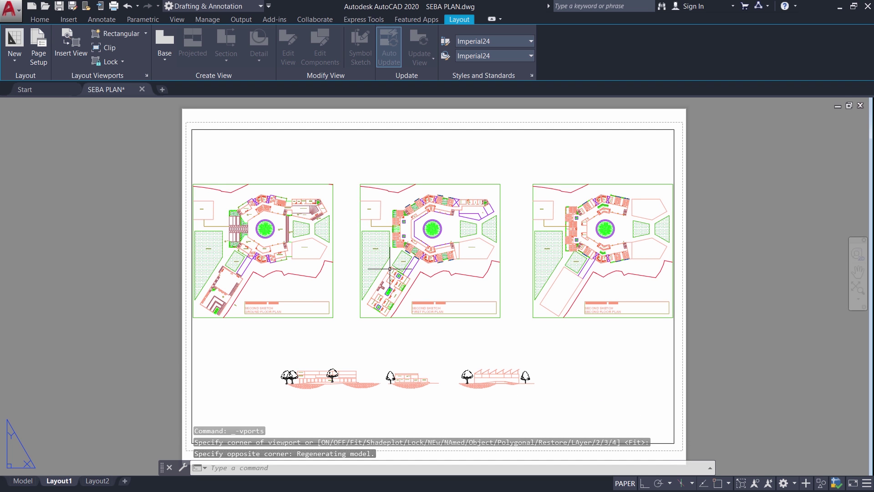
# Frame the ground floor plan inside the viewport at 1:10 scale.
pyautogui.doubleClick(302, 152)
pyautogui.moveTo(298, 270); pyautogui.dragTo(387, 230, button='middle')
pyautogui.scroll(3, 388, 230)
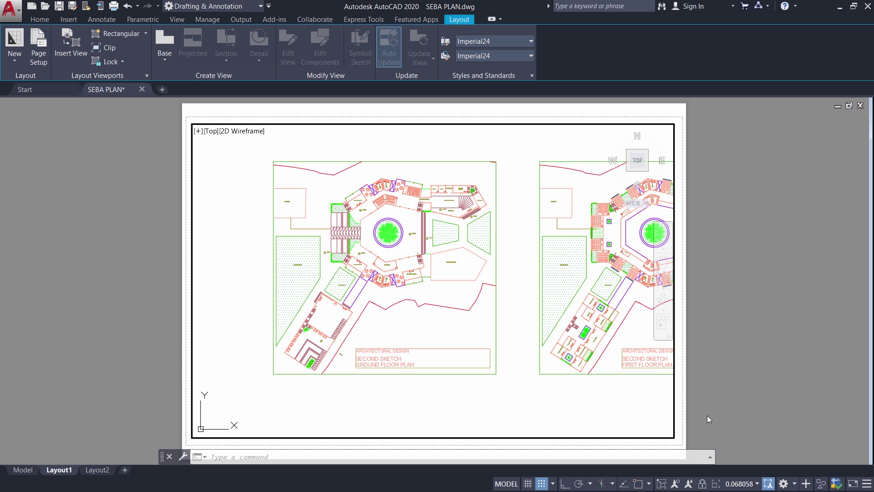
pyautogui.click(741, 483)
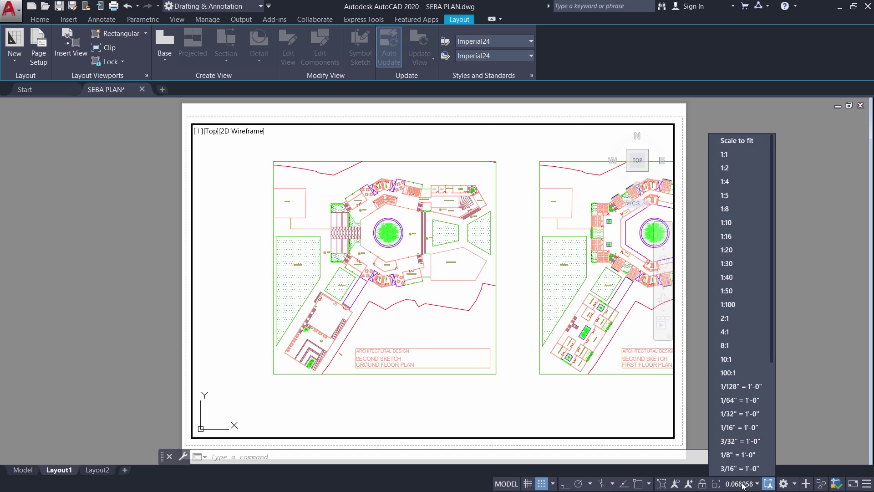
pyautogui.click(714, 223)
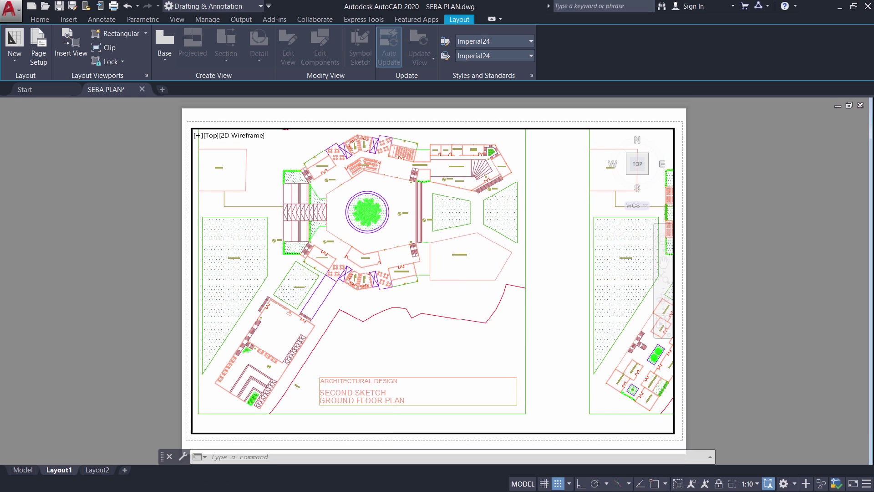
pyautogui.moveTo(423, 290); pyautogui.dragTo(479, 308, button='middle')
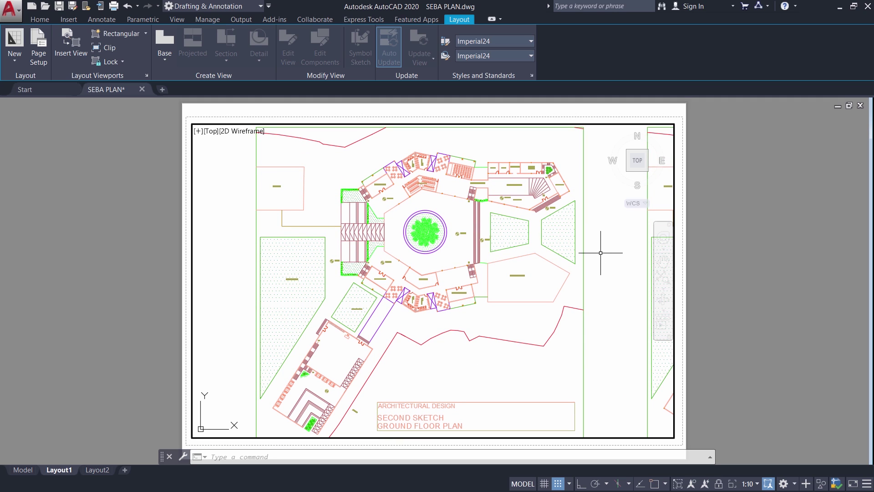
# Rename Layout1 to A2 PRESENTATION.
pyautogui.rightClick(67, 472)
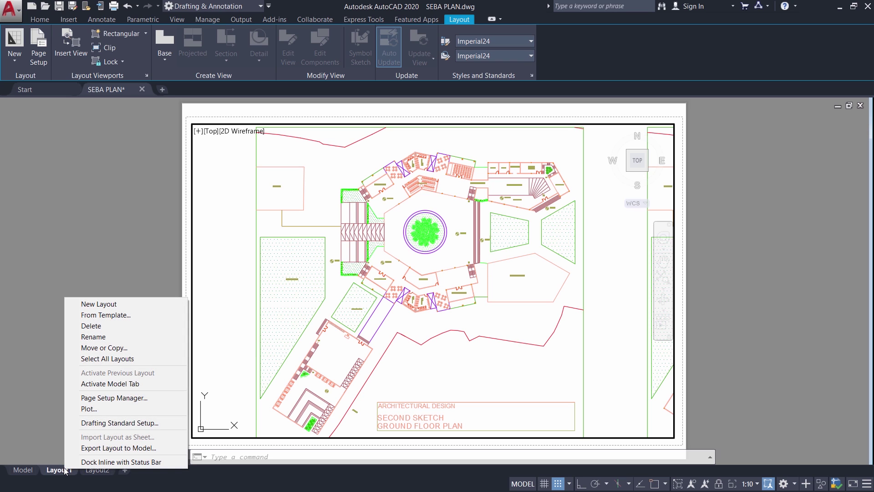
pyautogui.click(91, 337)
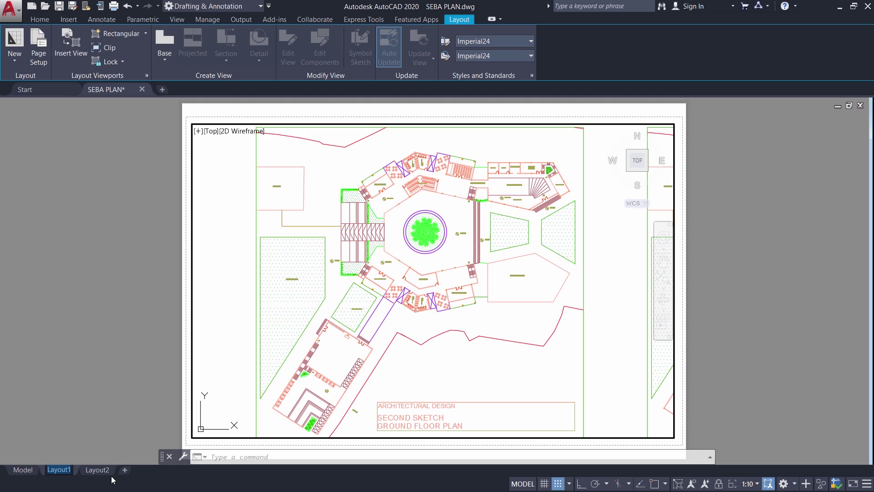
pyautogui.write('A2 PRESENTATION')
pyautogui.press('Return')
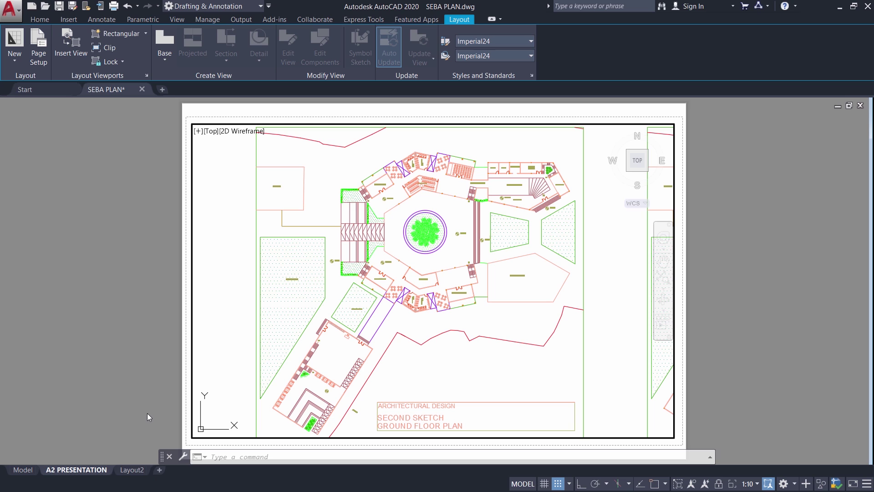
# Erase Layout2's existing viewport with the E command.
pyautogui.click(139, 471)
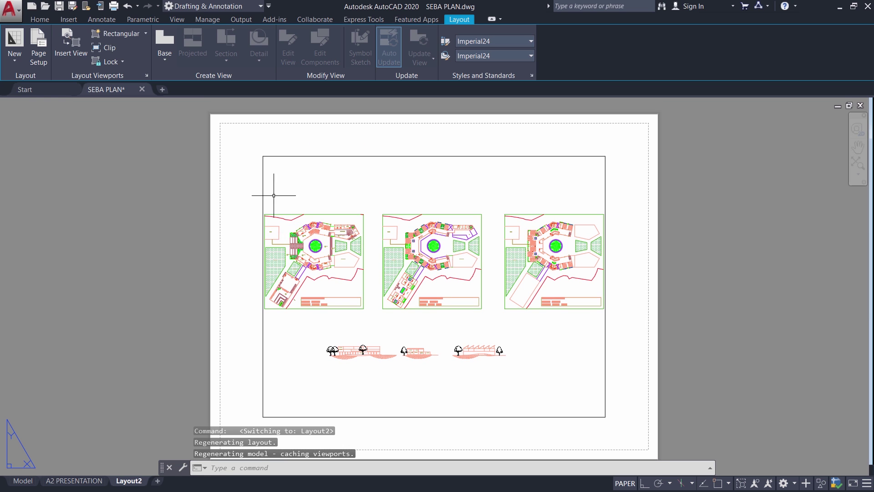
pyautogui.click(280, 157)
pyautogui.write('e')
pyautogui.press('Return')
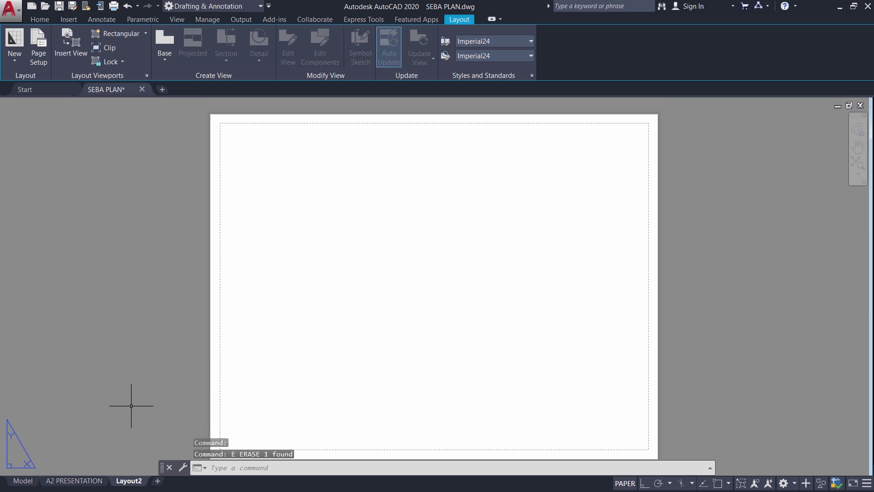
# Set Layout2's page setup to the Canon G3000 series Printer with A4 paper.
pyautogui.rightClick(132, 482)
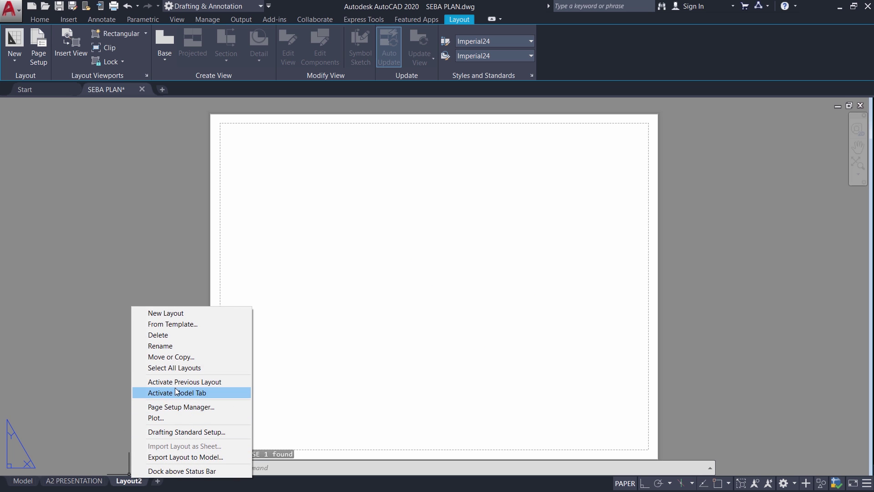
pyautogui.click(187, 407)
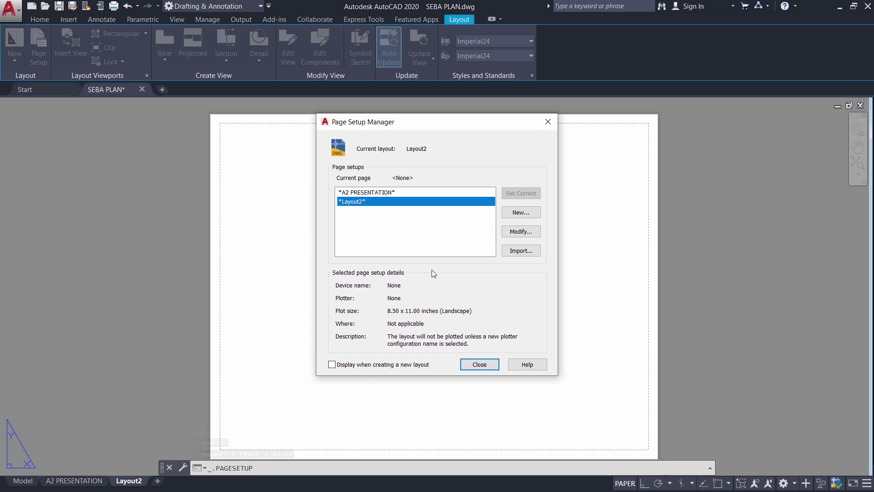
pyautogui.click(522, 231)
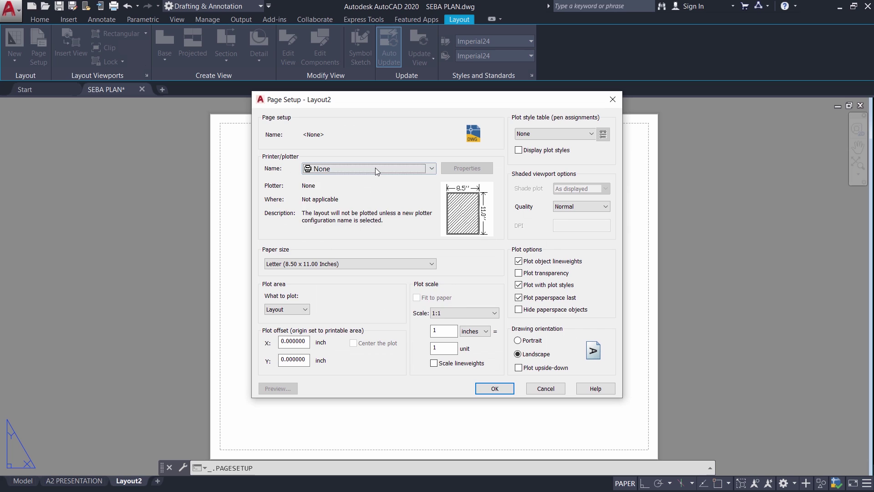
pyautogui.click(375, 168)
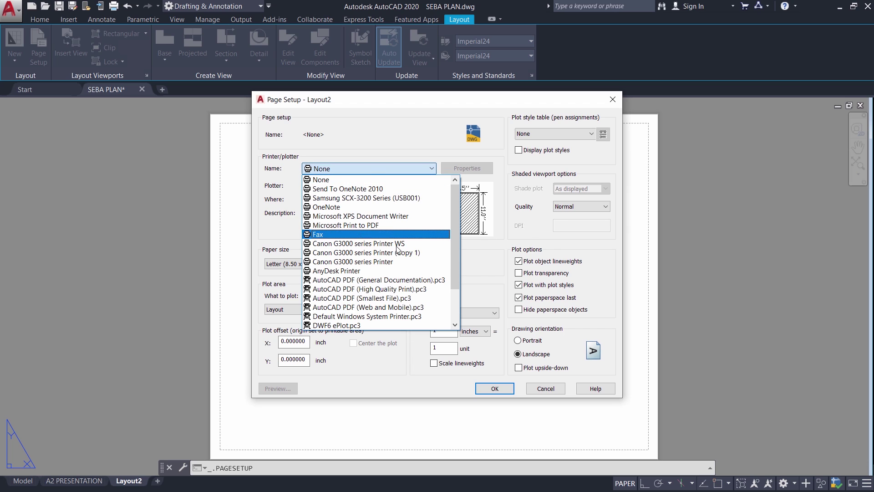
pyautogui.click(352, 253)
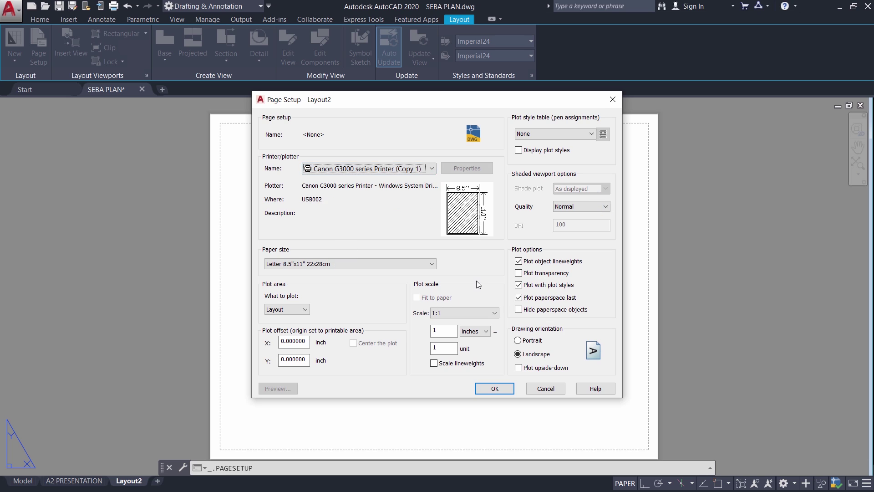
pyautogui.click(333, 264)
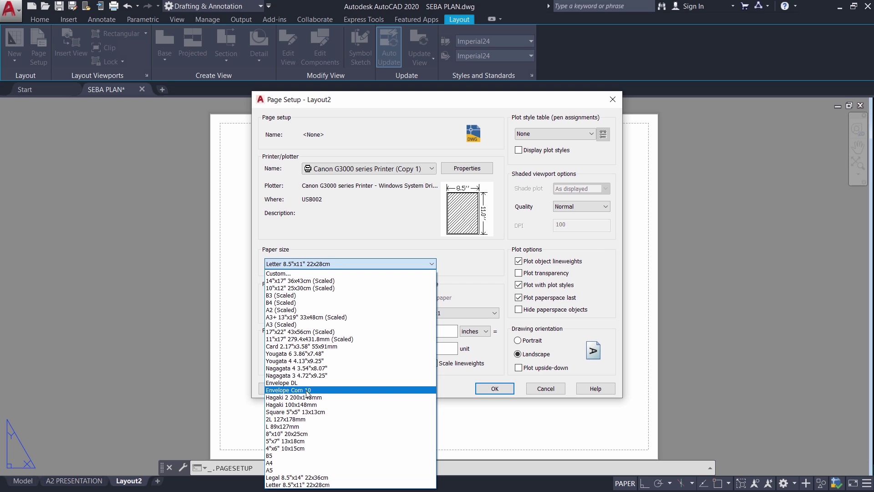
pyautogui.click(270, 462)
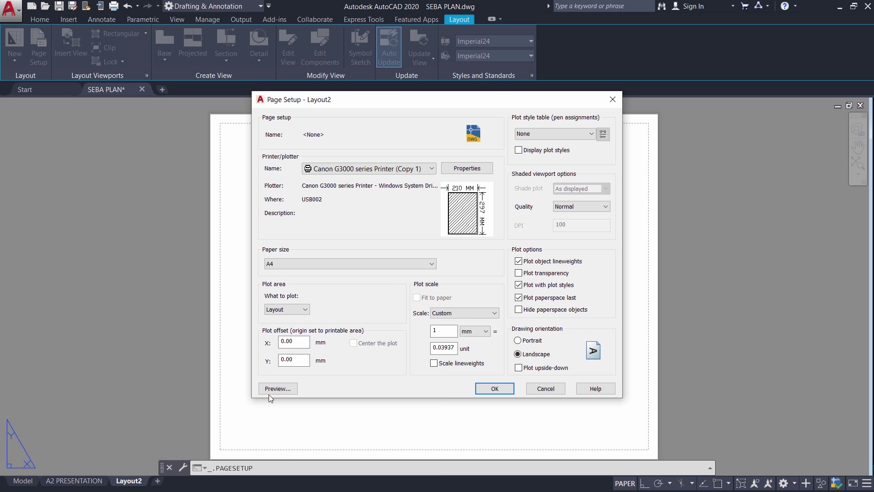
# Apply the monochrome.ctb plot style table and confirm Layout2's page setup.
pyautogui.click(545, 133)
pyautogui.click(545, 132)
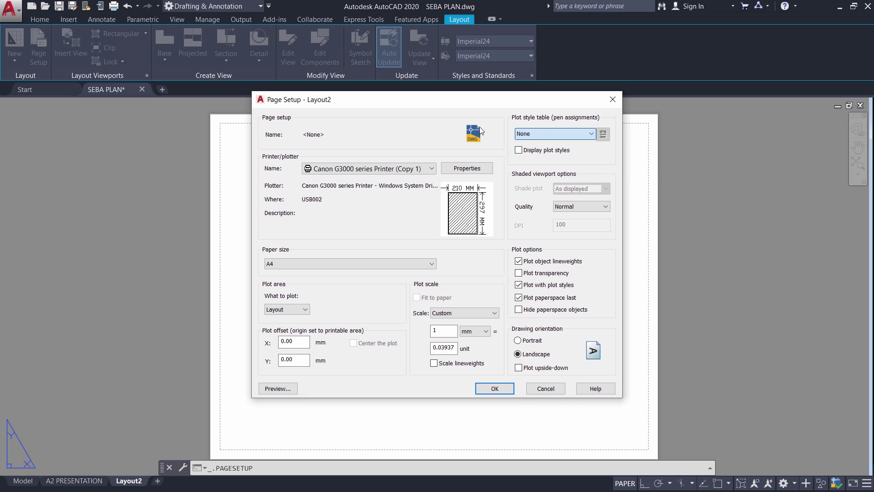
pyautogui.click(553, 135)
pyautogui.click(550, 135)
pyautogui.click(549, 136)
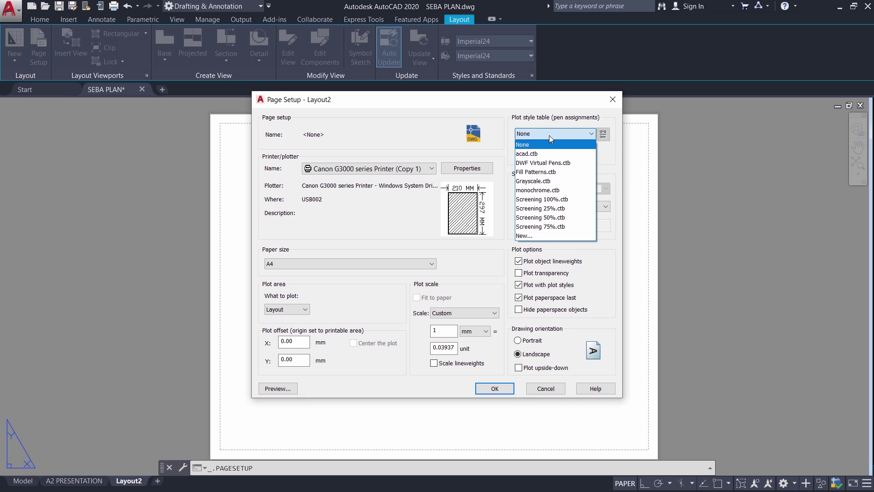
pyautogui.click(531, 190)
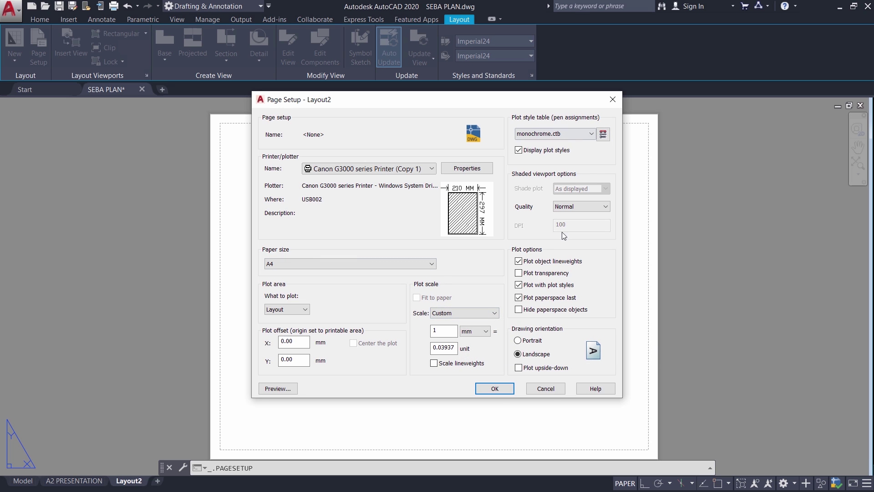
pyautogui.click(495, 388)
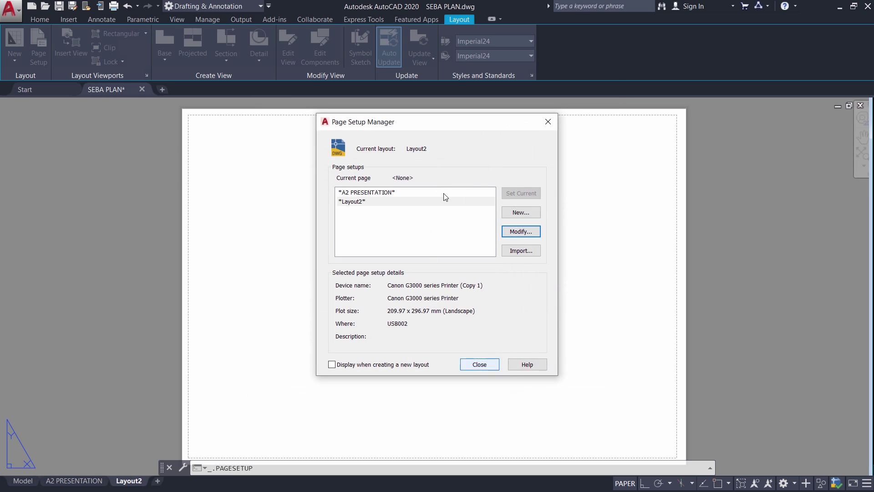
pyautogui.click(490, 364)
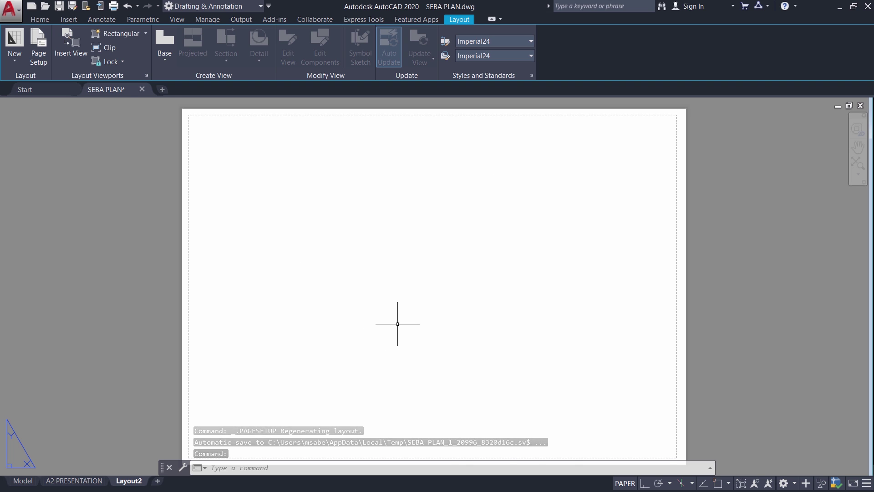
# Draw a rectangular viewport across Layout2's sheet from top-left to bottom-right.
pyautogui.click(143, 34)
pyautogui.click(144, 35)
pyautogui.press('Escape')
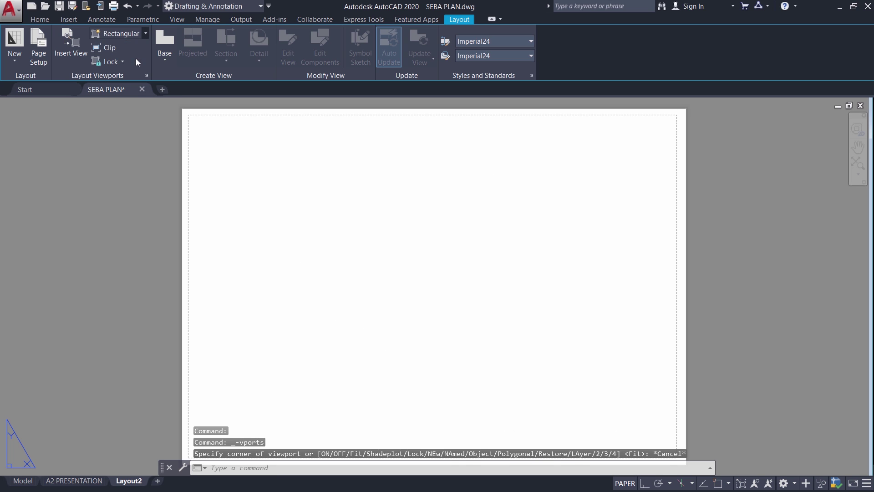
pyautogui.press('Return')
pyautogui.click(196, 118)
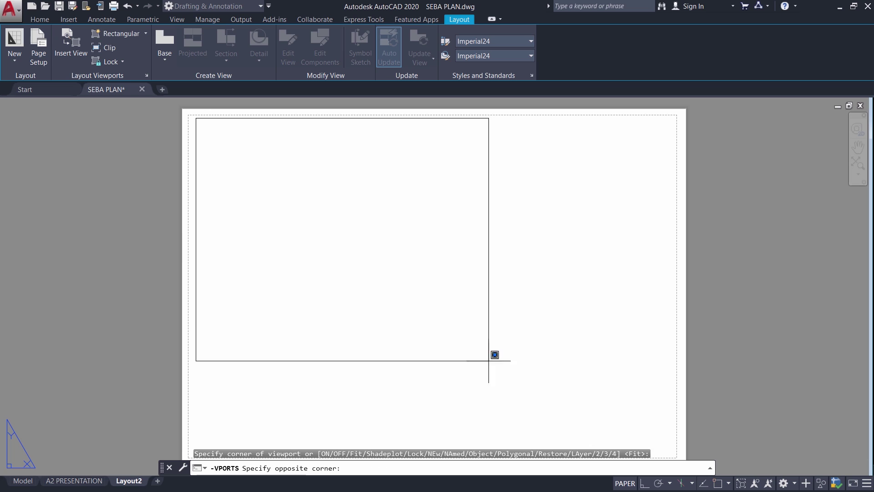
pyautogui.click(667, 451)
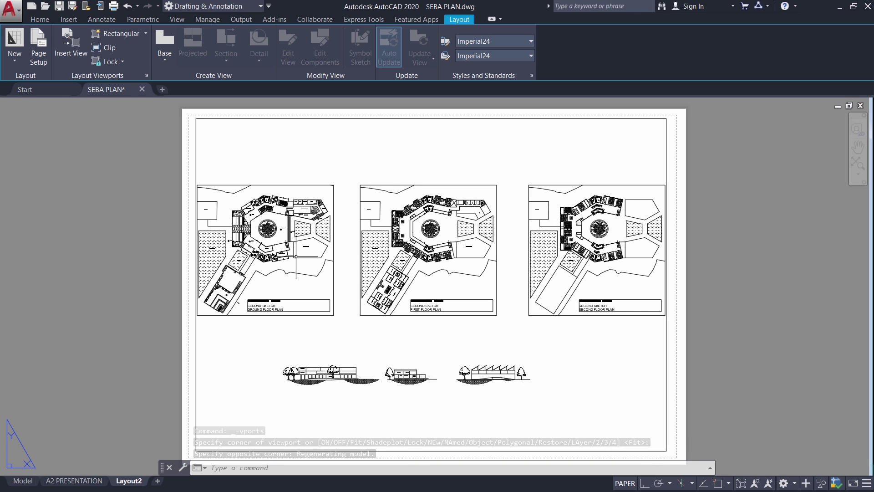
# Set the viewport to 1:5 and frame the toilets, cafeteria and reception area.
pyautogui.moveTo(283, 288); pyautogui.dragTo(330, 294, button='middle')
pyautogui.doubleClick(328, 292)
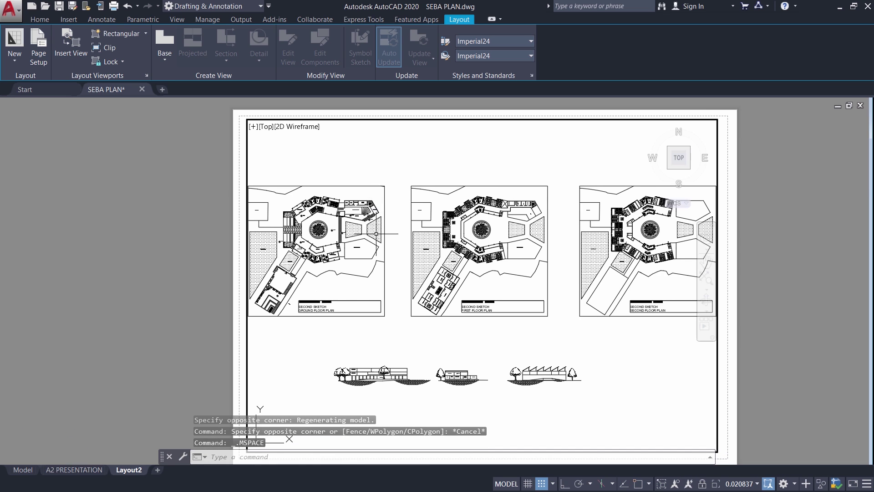
pyautogui.scroll(2, 255, 287)
pyautogui.moveTo(255, 287); pyautogui.dragTo(341, 340, button='middle')
pyautogui.click(747, 484)
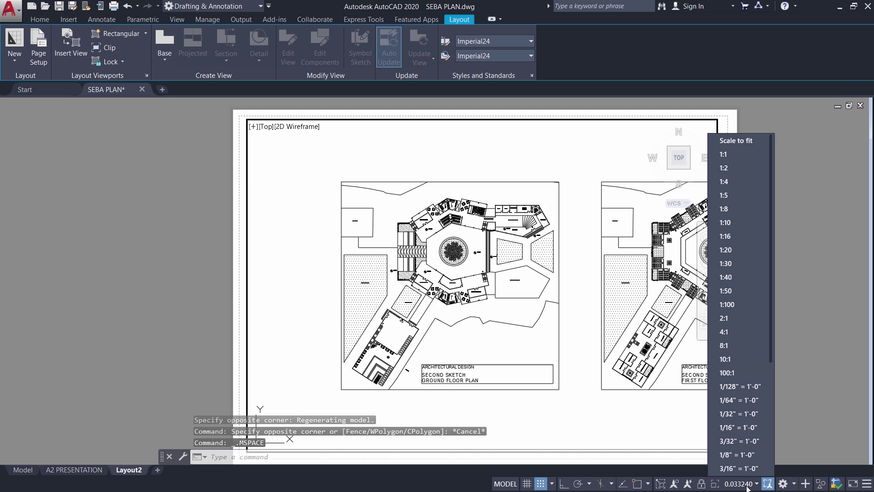
pyautogui.click(730, 195)
pyautogui.moveTo(510, 197); pyautogui.dragTo(328, 444, button='middle')
pyautogui.moveTo(396, 334)
pyautogui.mouseDown(button='middle')
pyautogui.moveTo(434, 379)
pyautogui.moveTo(407, 337)
pyautogui.mouseUp(button='middle')
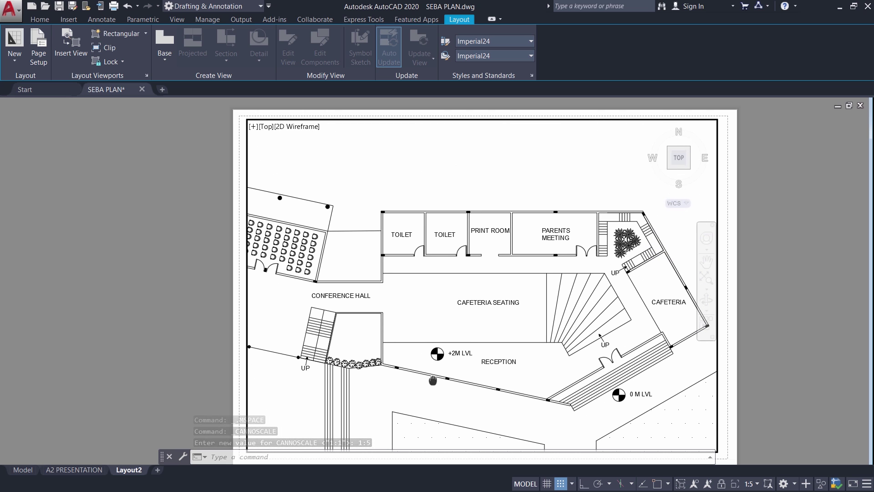
pyautogui.moveTo(498, 257); pyautogui.dragTo(518, 289, button='middle')
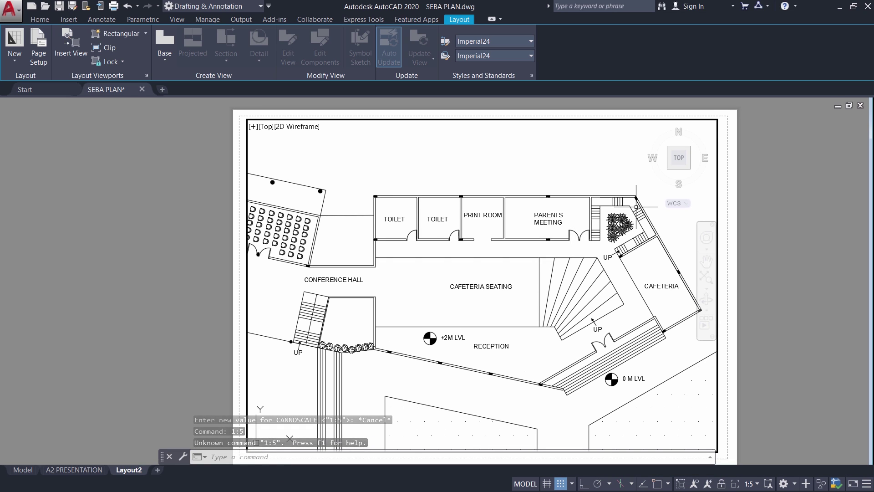
# Rename the Layout2 tab to A4 DEATILED.
pyautogui.rightClick(129, 469)
pyautogui.click(168, 337)
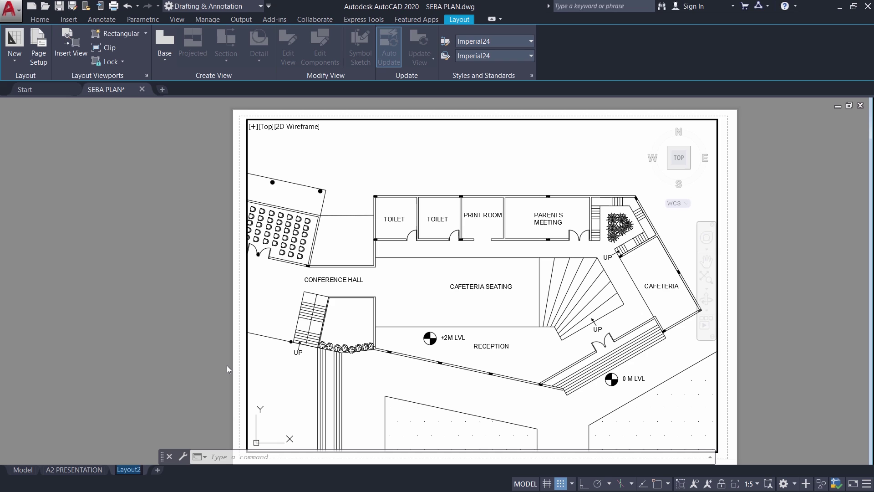
pyautogui.write('A4 DEATILED')
# Commit the A4 DEATILED name and save the drawing as SAB PLAN.dwg on the Desktop.
pyautogui.press('Return')
pyautogui.click(11, 14)
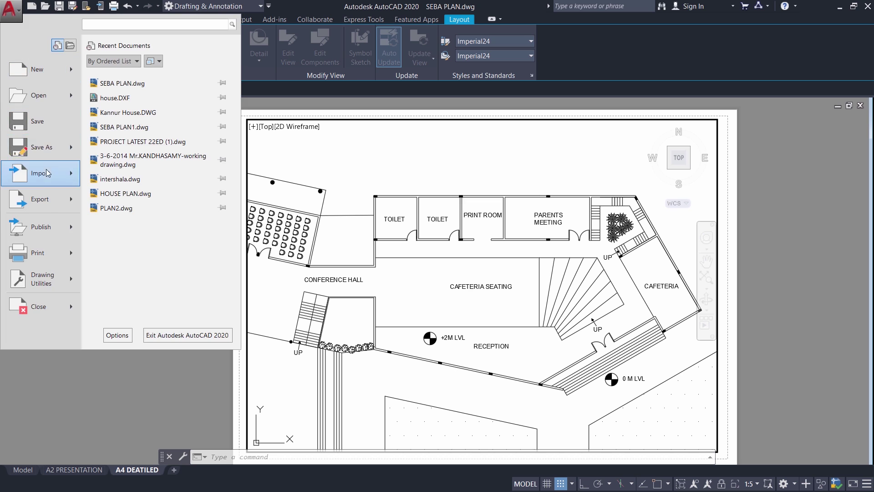
pyautogui.click(46, 146)
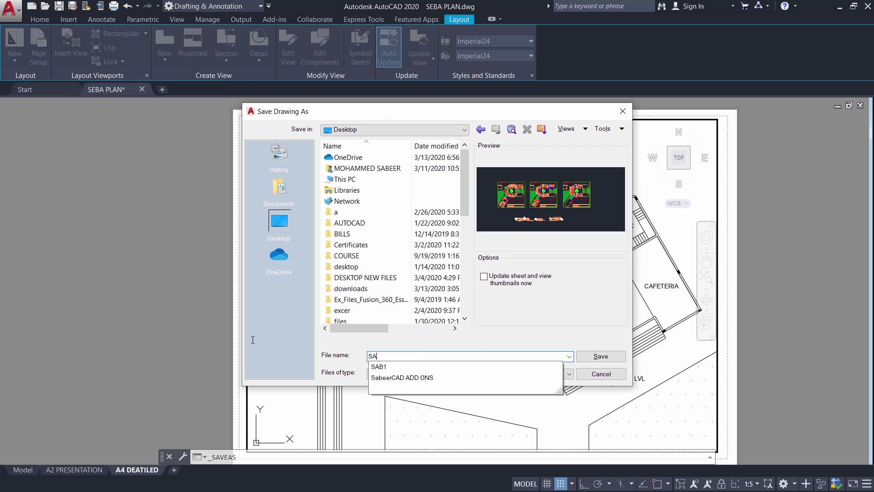
pyautogui.write('B PLAN')
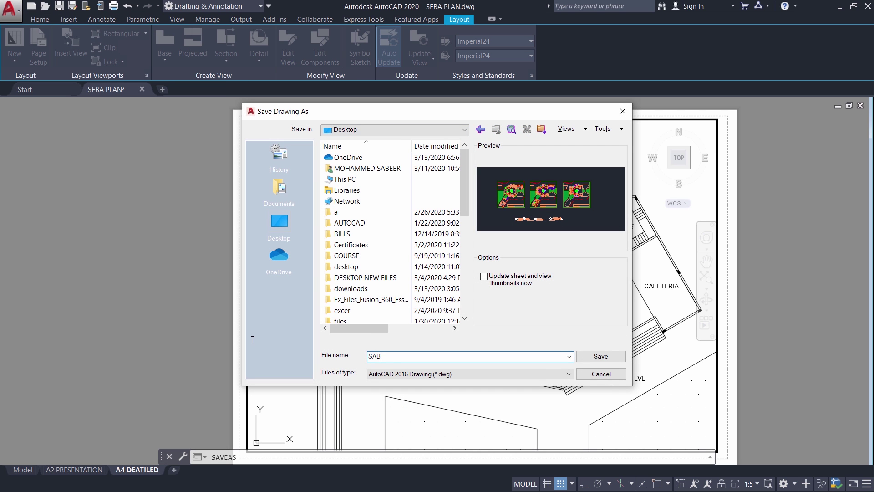
pyautogui.click(609, 357)
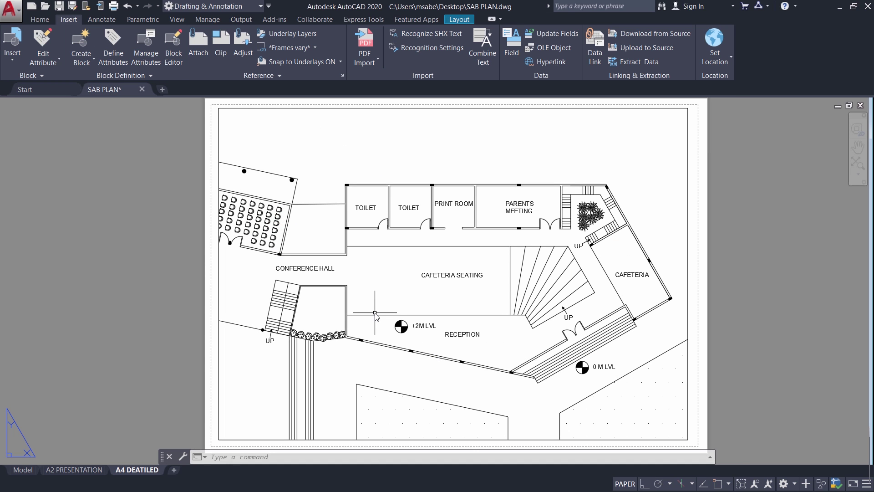
# Create a new blank drawing, Drawing1, beside SAB PLAN.
pyautogui.click(163, 90)
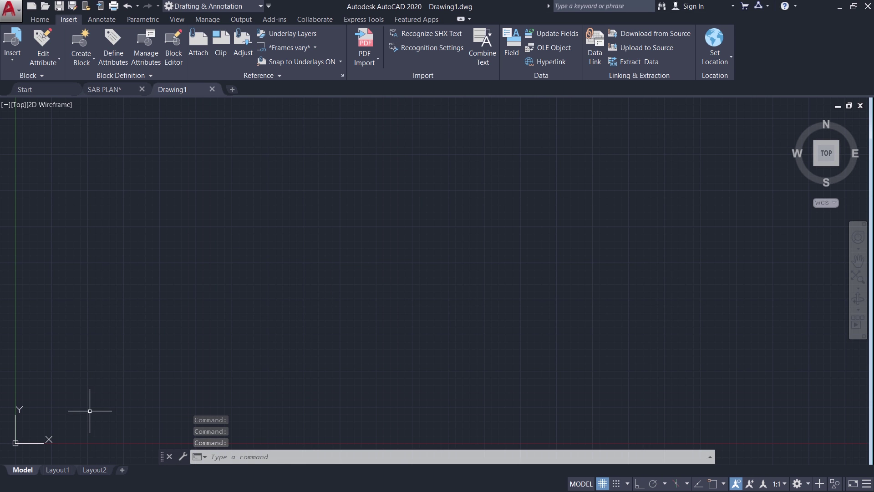
pyautogui.moveTo(56, 471)
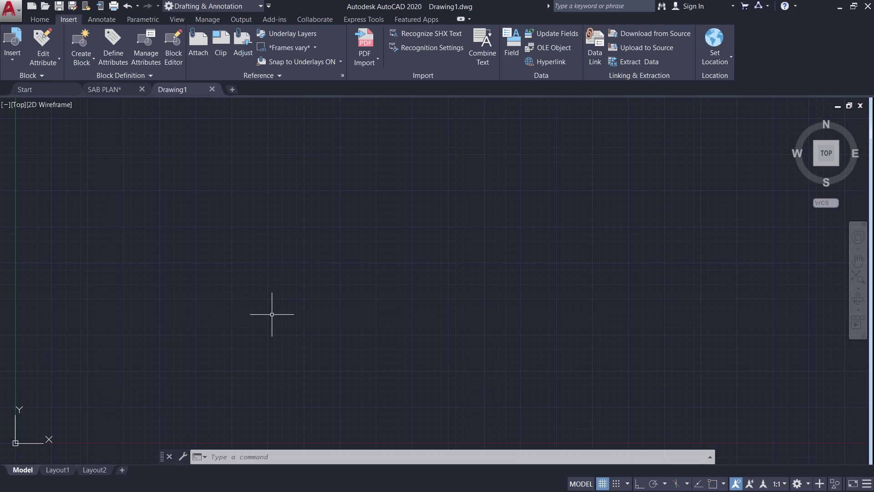
pyautogui.hotkey('alt', 'h')
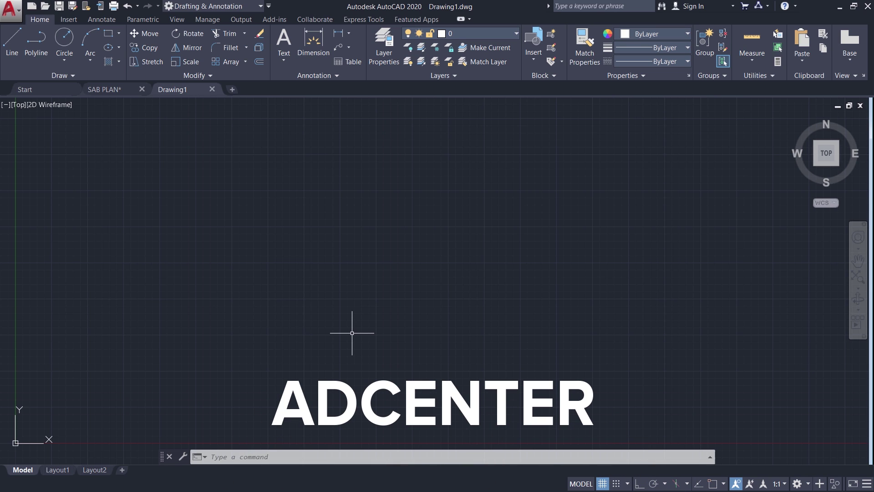
# Launch DesignCenter with ADCENTER and browse to SAB PLAN.dwg on the Desktop.
pyautogui.write('ADCENTER')
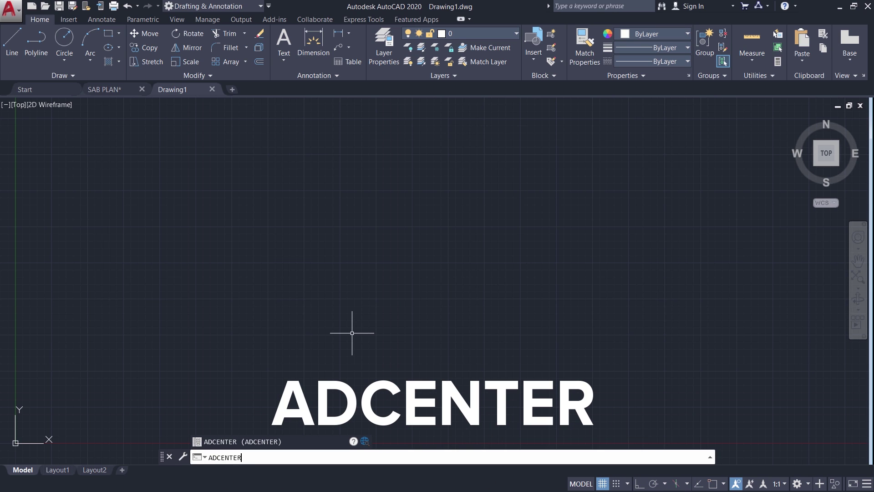
pyautogui.press('Return')
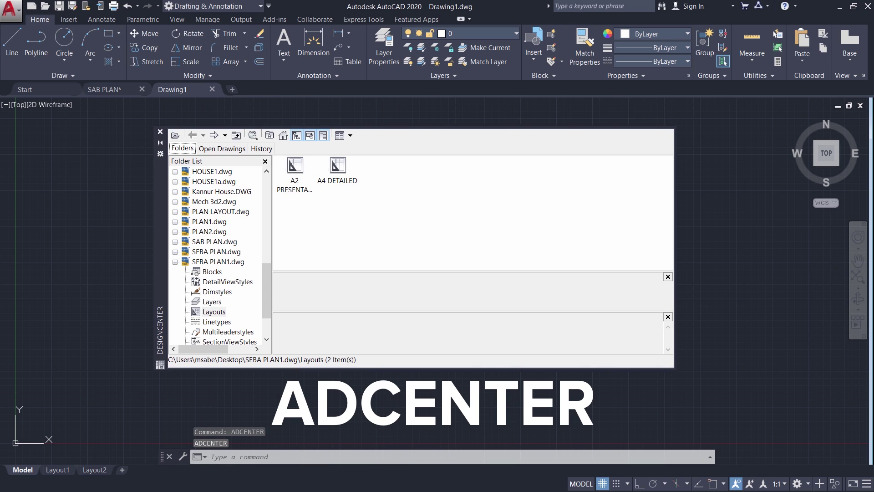
pyautogui.moveTo(261, 287); pyautogui.dragTo(262, 201)
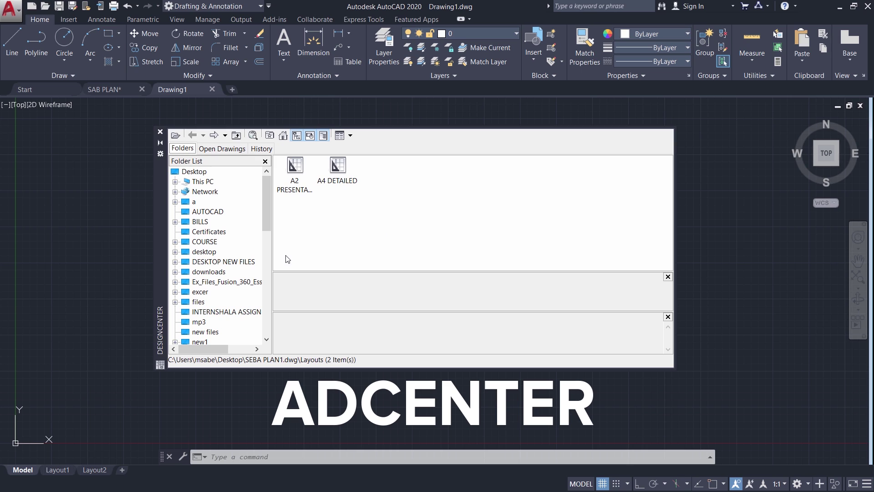
pyautogui.doubleClick(202, 175)
pyautogui.scroll(-2, 660, 196)
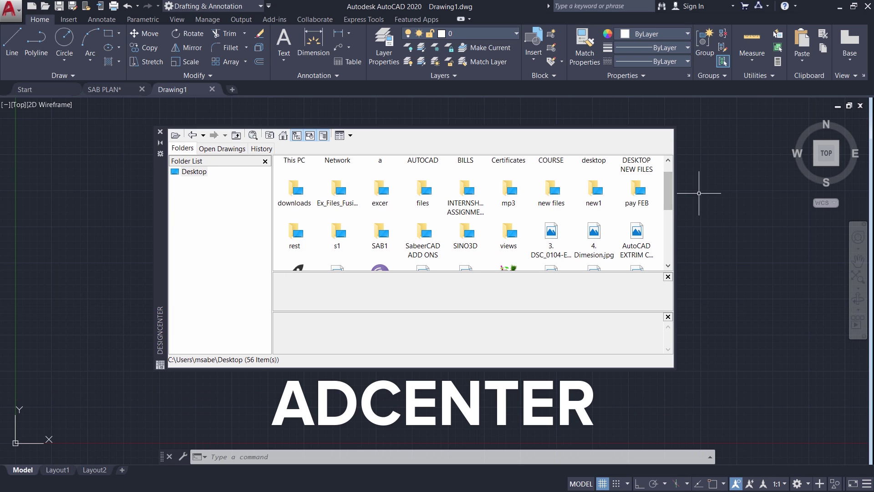
pyautogui.moveTo(668, 190); pyautogui.dragTo(672, 238)
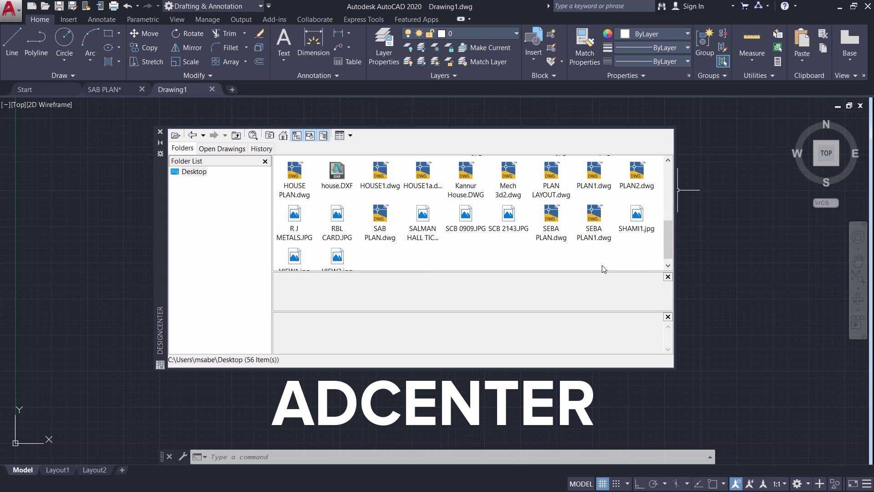
pyautogui.doubleClick(384, 219)
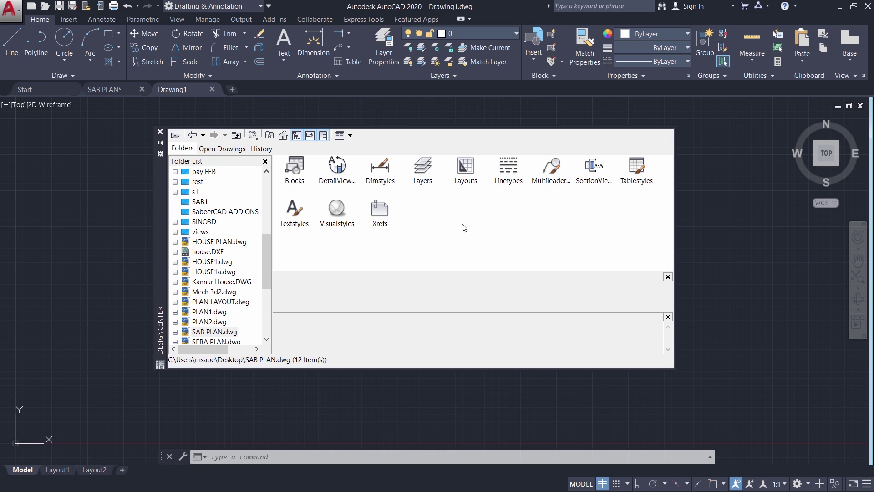
# Drag SAB PLAN's layouts from DesignCenter into Drawing1 and view A2 PRESENTATION.
pyautogui.doubleClick(466, 171)
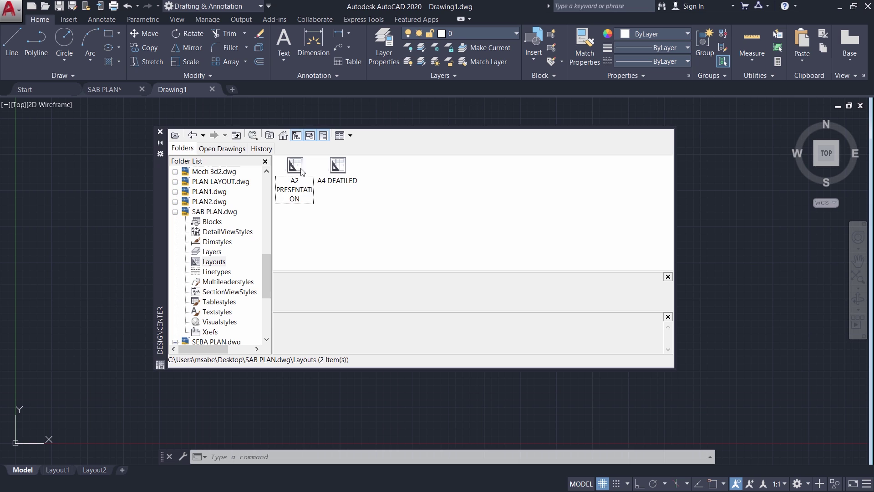
pyautogui.moveTo(301, 172)
pyautogui.mouseDown()
pyautogui.moveTo(296, 281)
pyautogui.moveTo(291, 293)
pyautogui.moveTo(304, 179)
pyautogui.moveTo(261, 318)
pyautogui.moveTo(211, 428)
pyautogui.mouseUp()
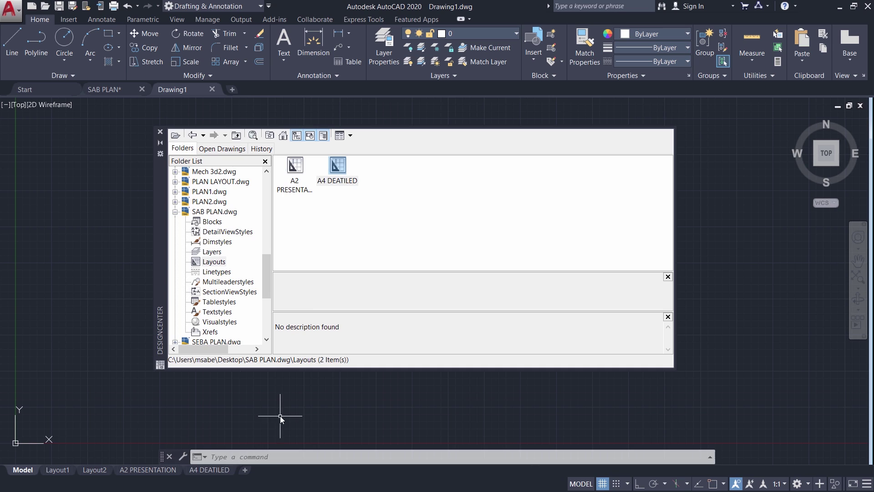
pyautogui.moveTo(154, 471)
pyautogui.click(151, 470)
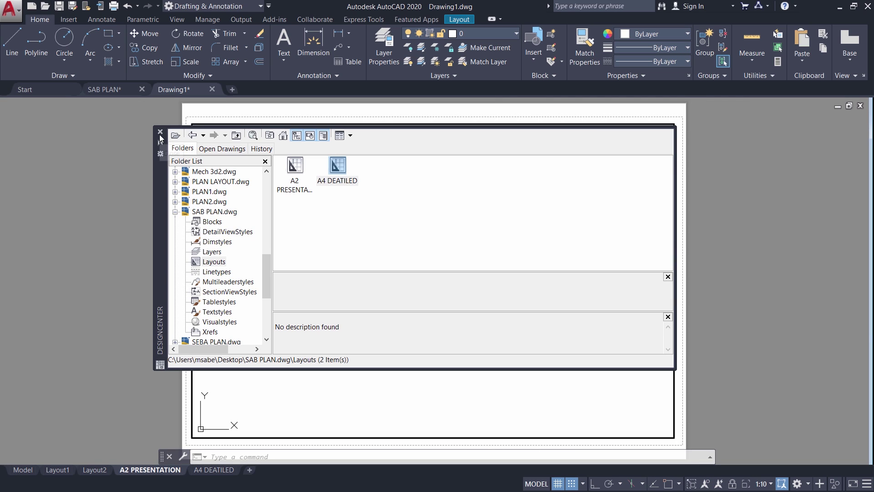
# Close DesignCenter and confirm the A2 PRESENTATION layout's page setup still plots to PDF.
pyautogui.click(160, 131)
pyautogui.rightClick(133, 470)
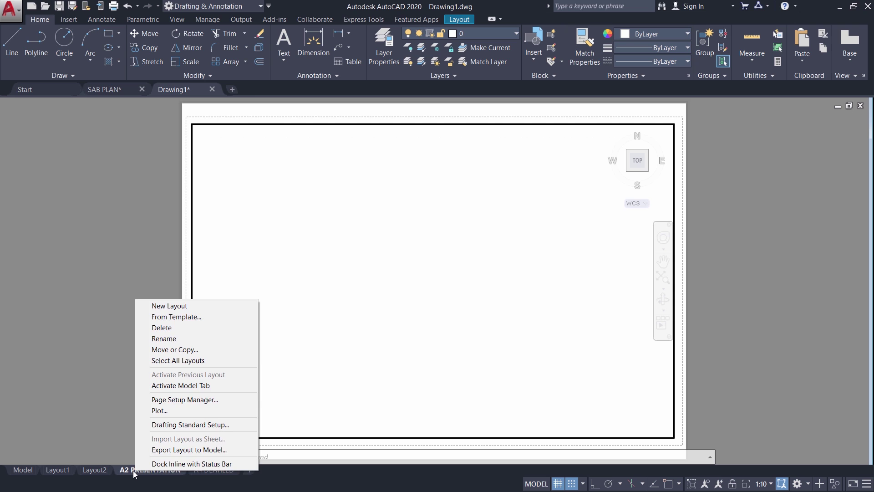
pyautogui.rightClick(133, 470)
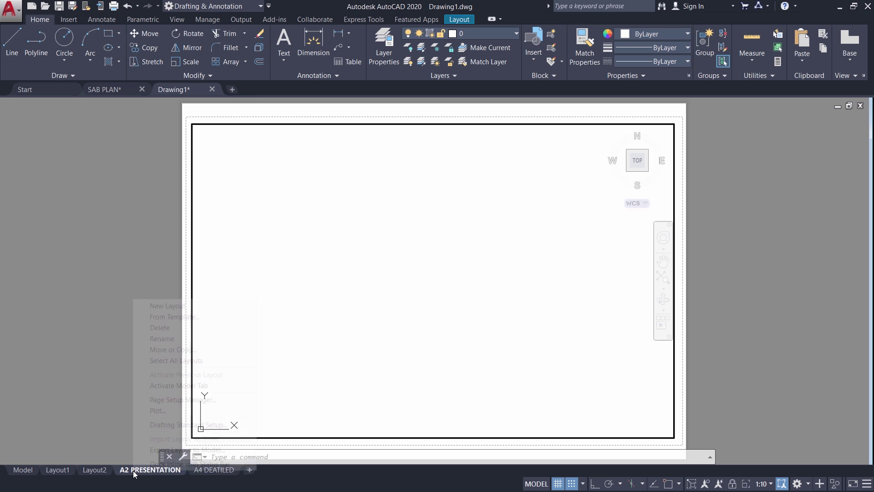
pyautogui.click(184, 401)
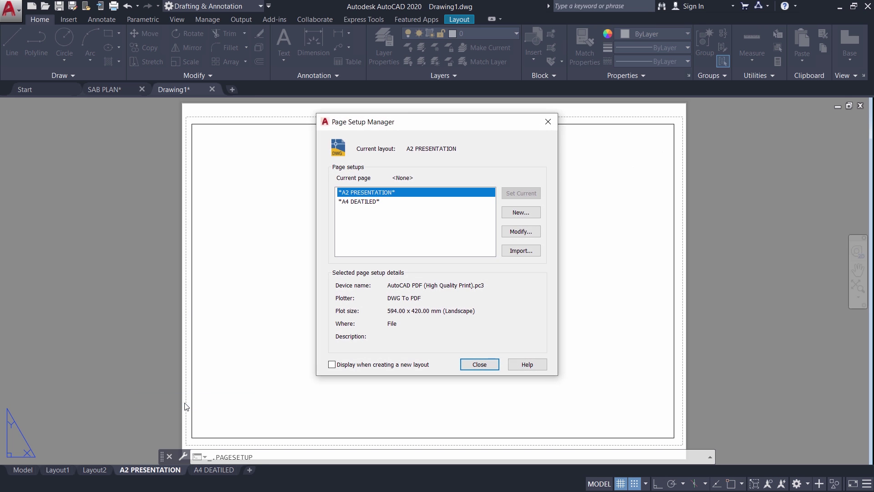
pyautogui.click(521, 233)
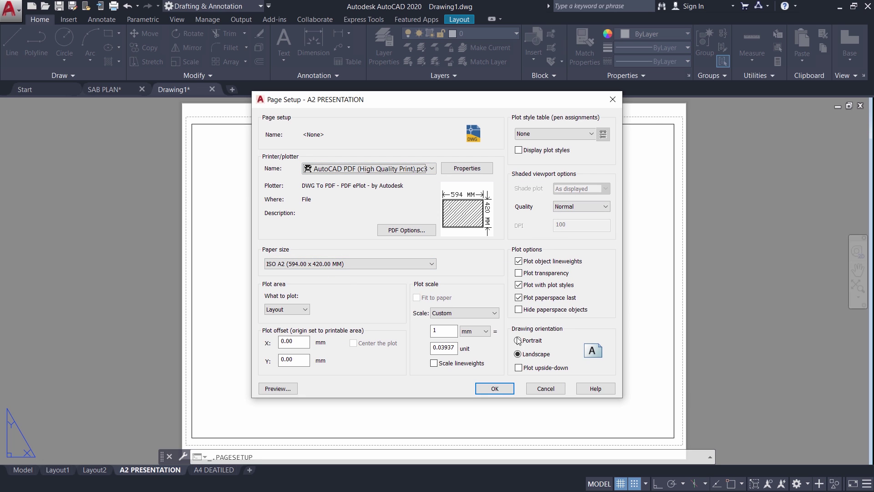
pyautogui.click(496, 389)
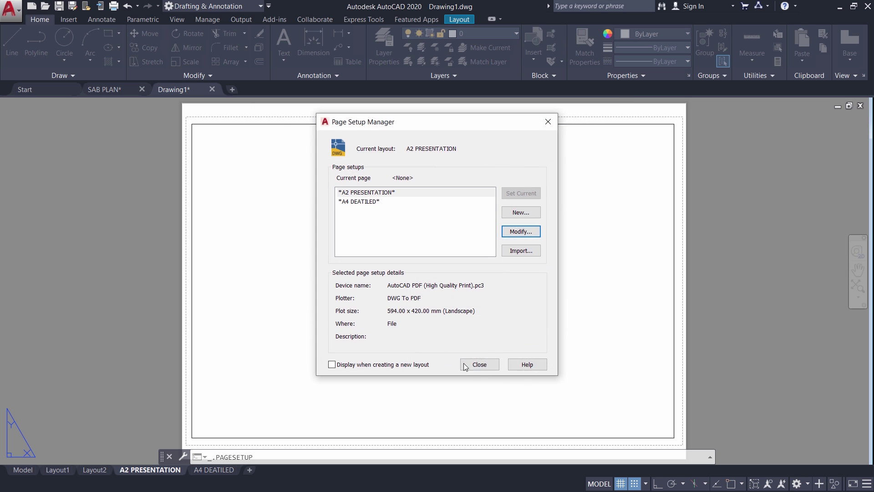
pyautogui.click(485, 365)
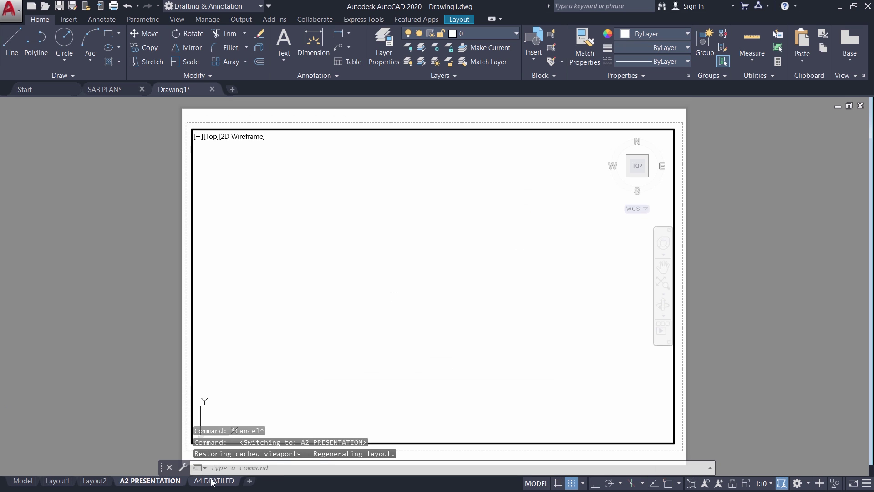
# Confirm the A4 DEATILED page setup uses Canon G3000, A4 landscape and monochrome.ctb.
pyautogui.click(212, 482)
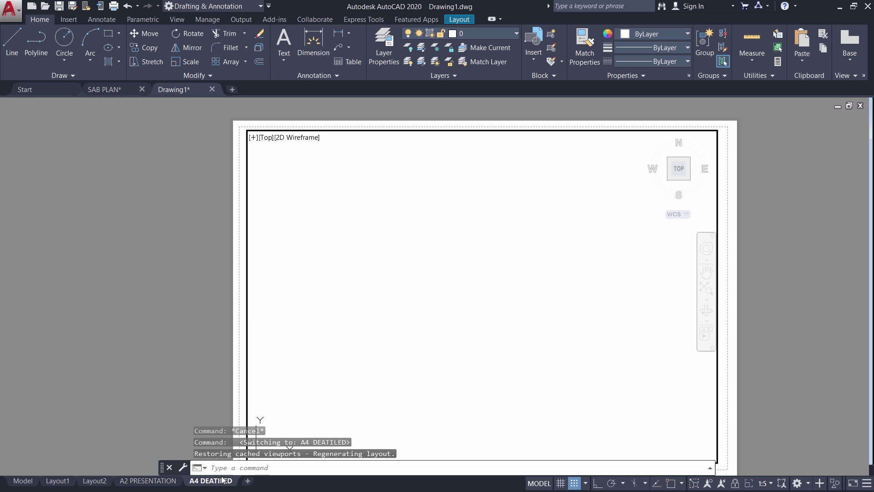
pyautogui.rightClick(223, 480)
pyautogui.click(278, 407)
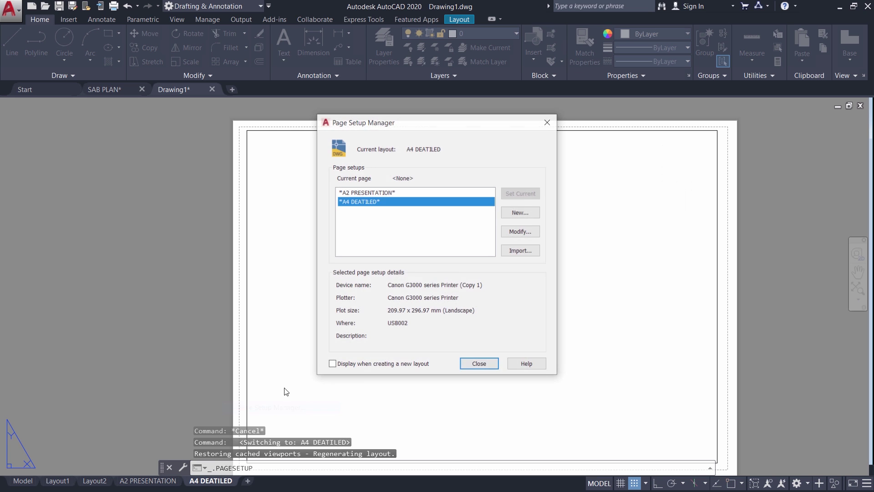
pyautogui.click(521, 233)
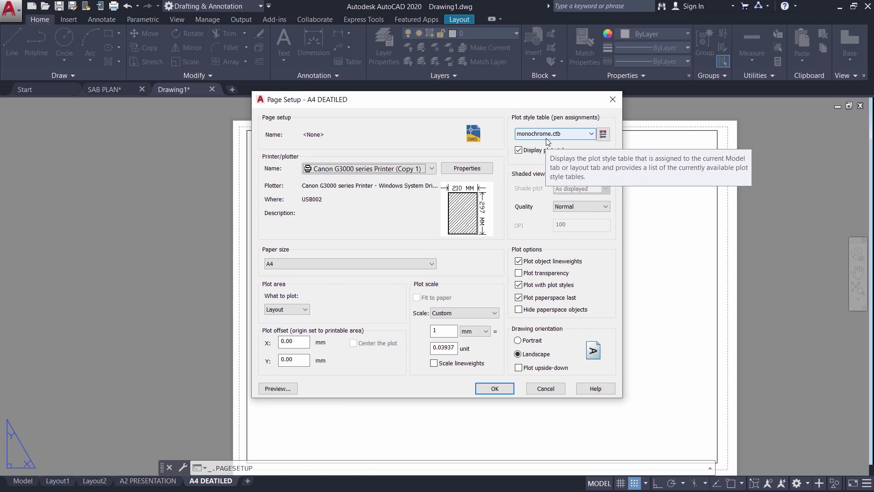
pyautogui.click(492, 389)
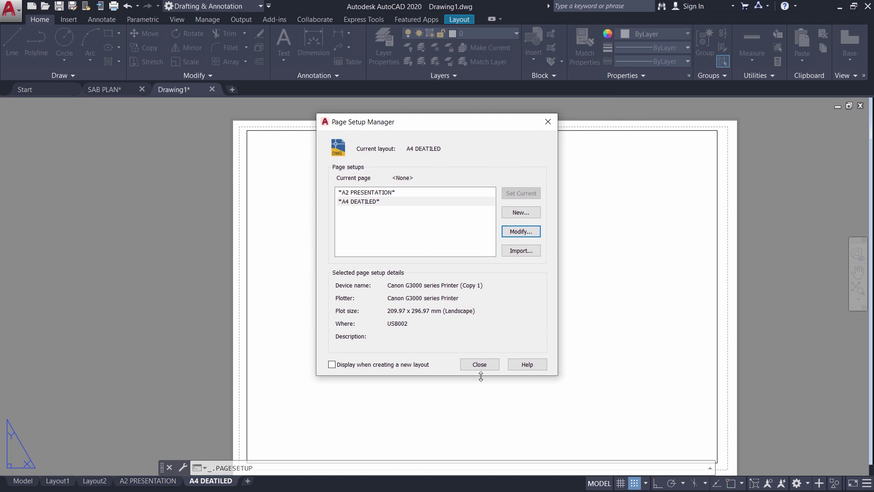
pyautogui.click(479, 363)
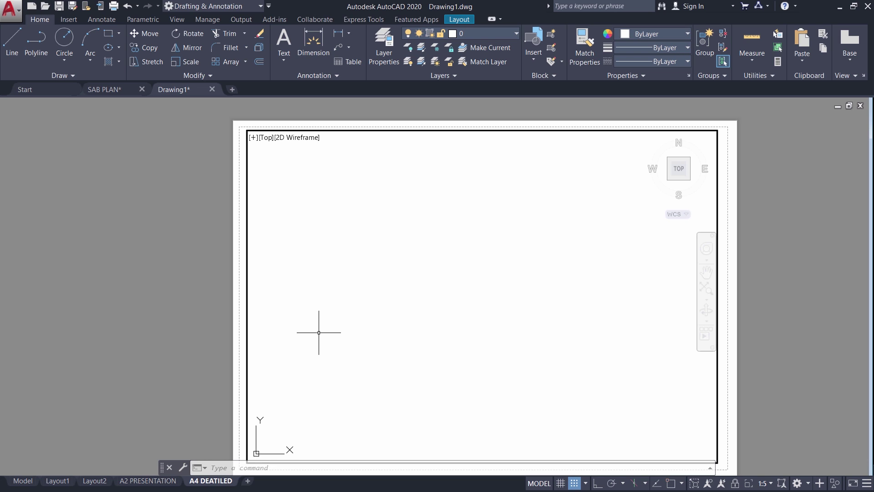
pyautogui.press('Escape')
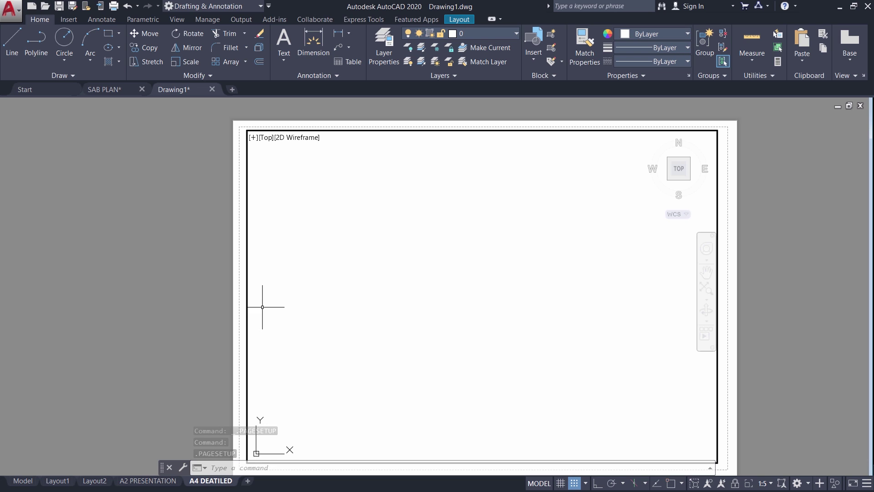
# In model space, reopen DesignCenter via Recent Input and open SAB PLAN's Blocks.
pyautogui.click(23, 481)
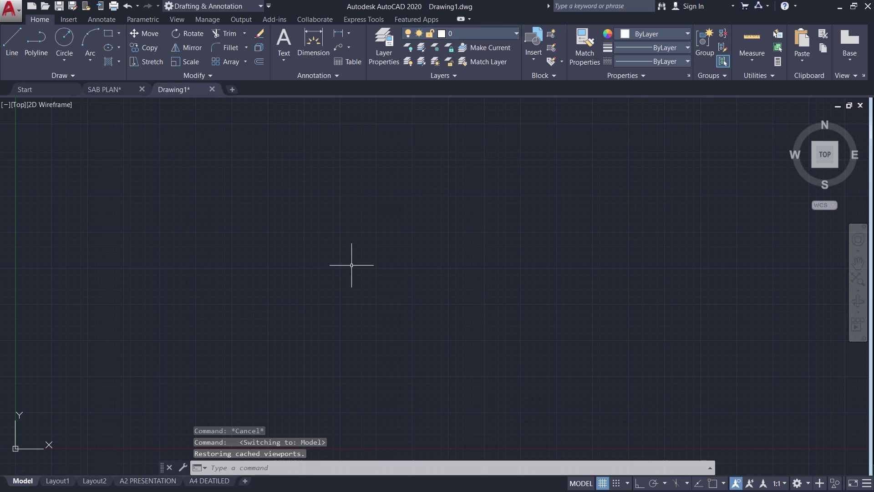
pyautogui.rightClick(260, 207)
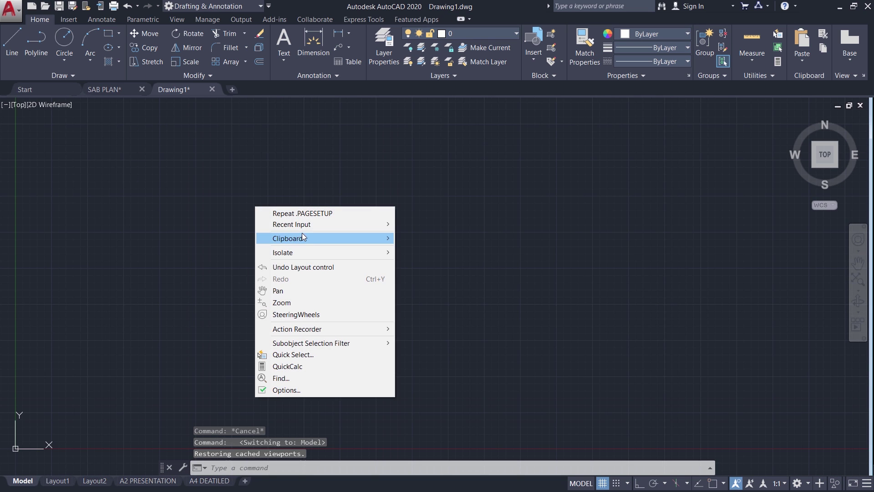
pyautogui.moveTo(308, 223)
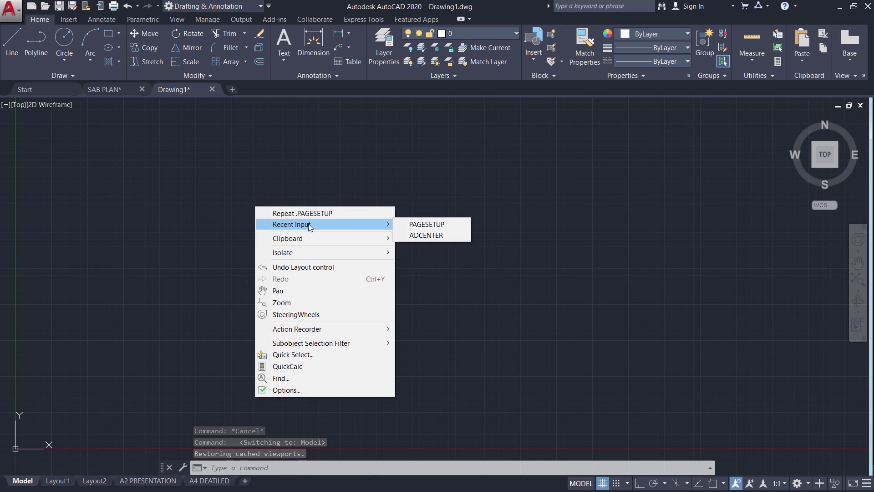
pyautogui.click(435, 236)
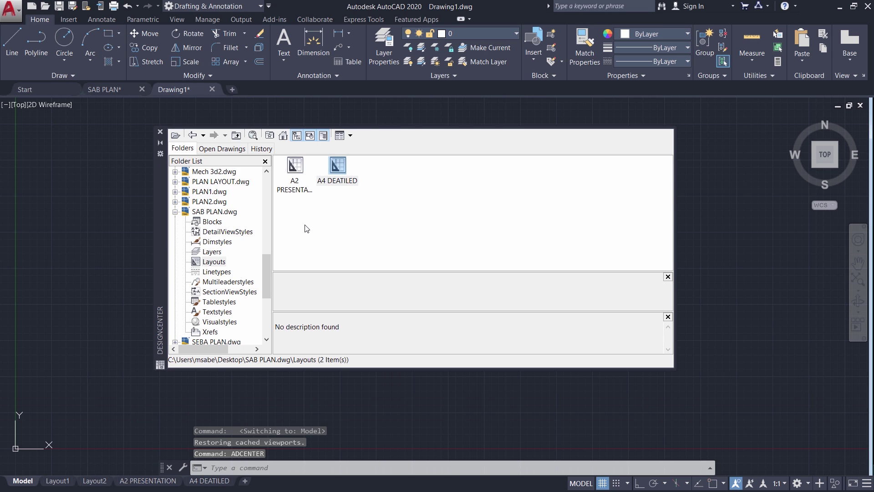
pyautogui.click(193, 135)
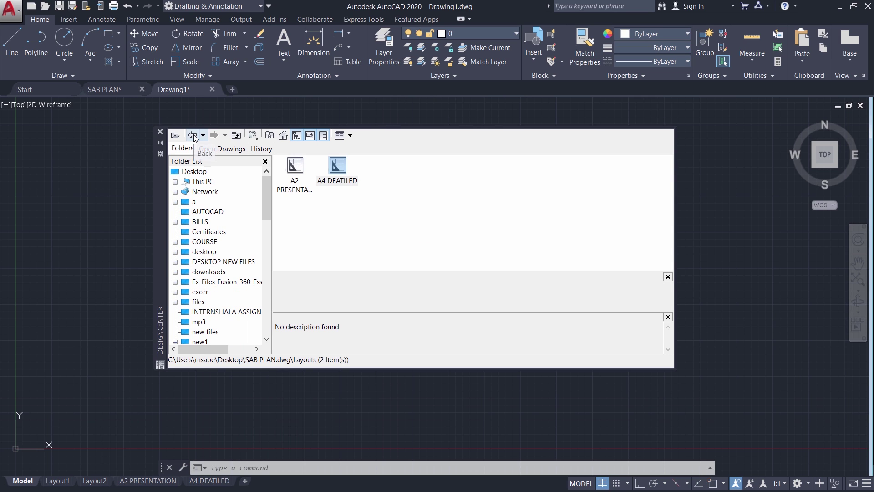
pyautogui.click(193, 135)
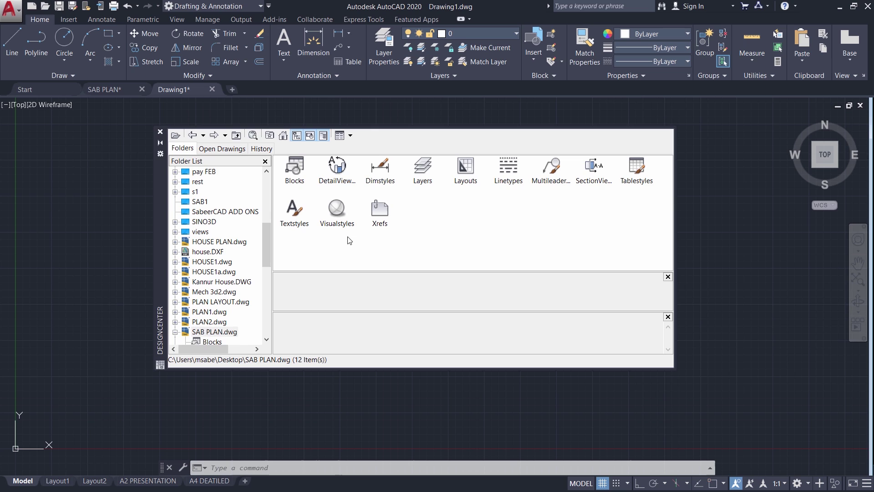
pyautogui.doubleClick(295, 168)
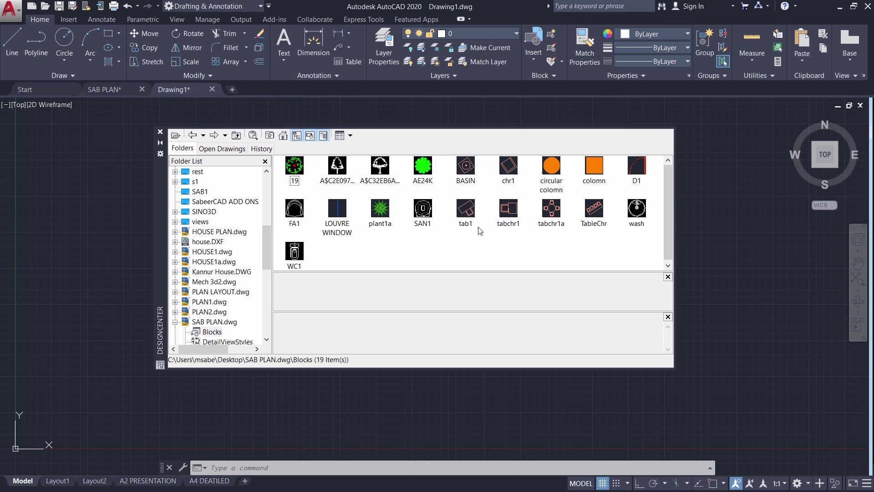
# Drag the tabchr1 and tabchr1a table-and-chair blocks into the drawing.
pyautogui.click(511, 217)
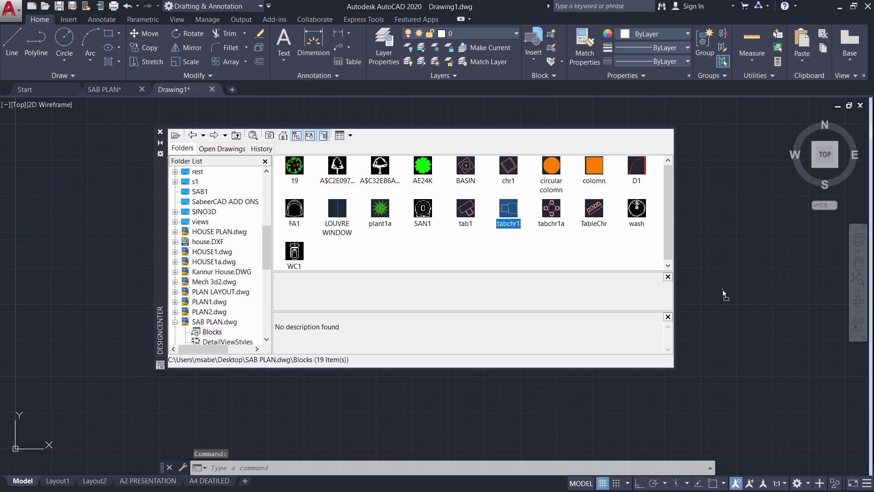
pyautogui.moveTo(723, 290)
pyautogui.mouseDown()
pyautogui.moveTo(729, 319)
pyautogui.moveTo(702, 194)
pyautogui.moveTo(683, 182)
pyautogui.moveTo(685, 252)
pyautogui.mouseUp()
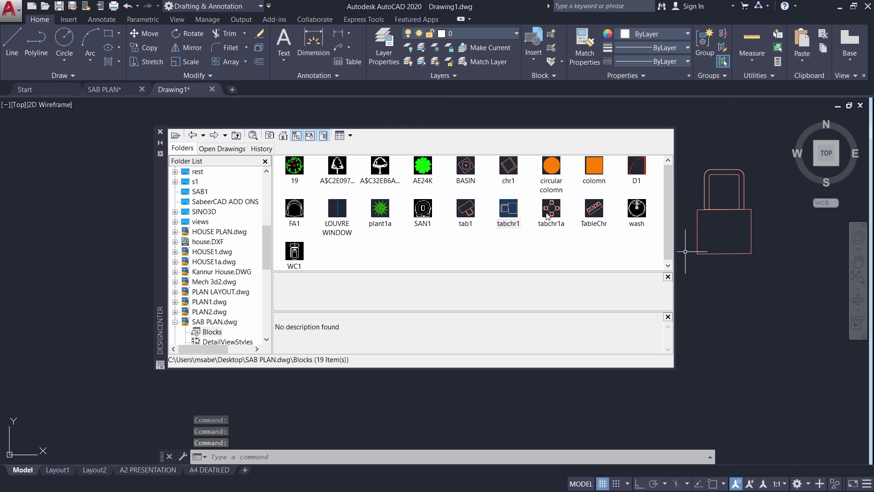
pyautogui.moveTo(548, 216)
pyautogui.mouseDown()
pyautogui.moveTo(738, 333)
pyautogui.moveTo(731, 360)
pyautogui.mouseUp()
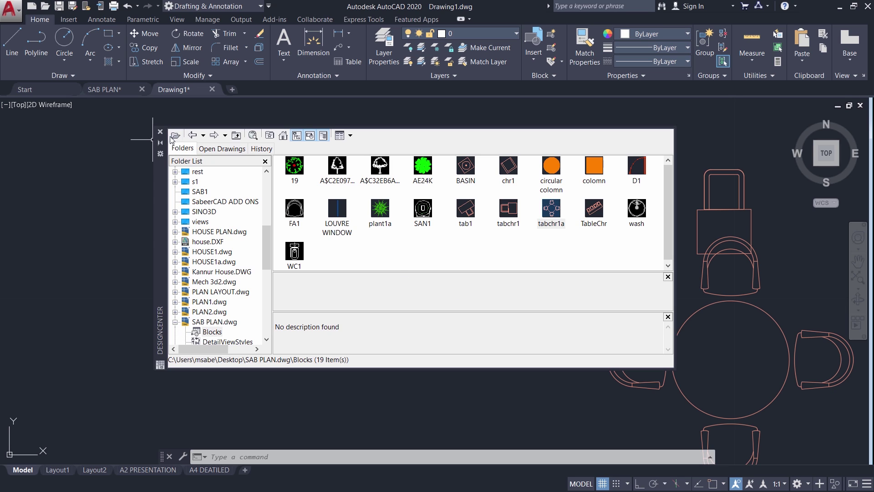
# Drag the green spaces layer from SAB PLAN's Layers into Drawing1 and verify it in the Layer list.
pyautogui.click(193, 136)
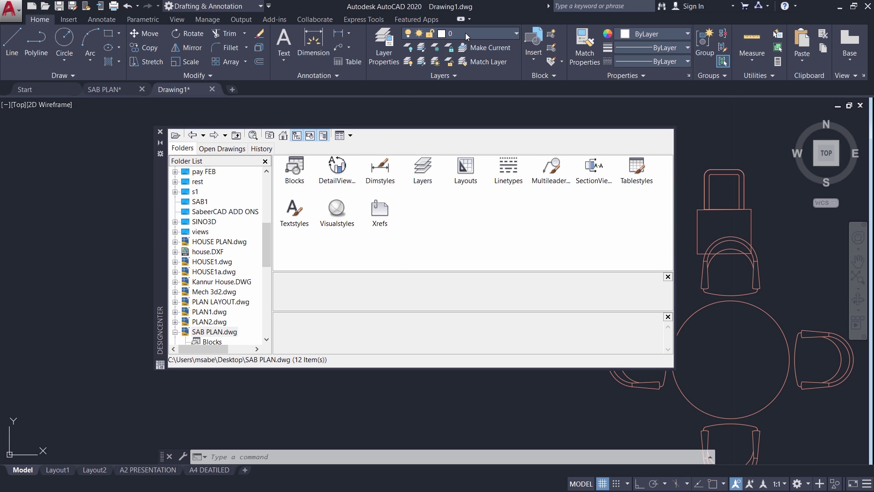
pyautogui.click(466, 34)
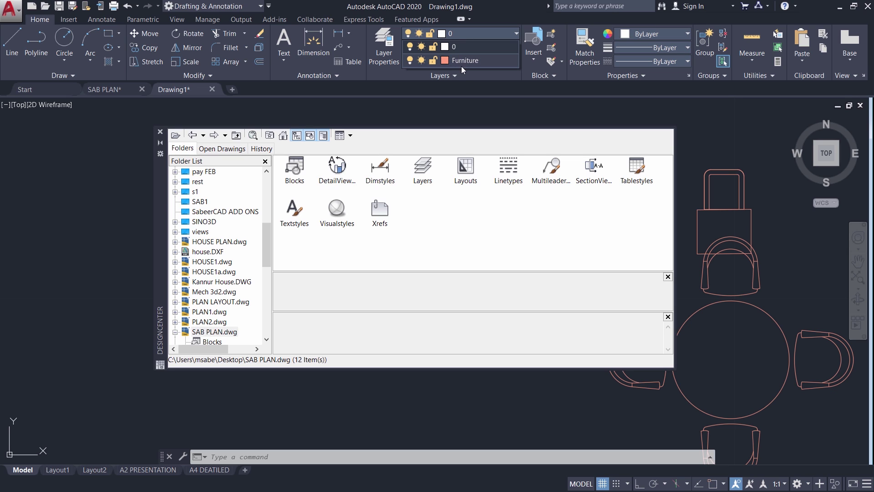
pyautogui.click(423, 172)
pyautogui.doubleClick(423, 172)
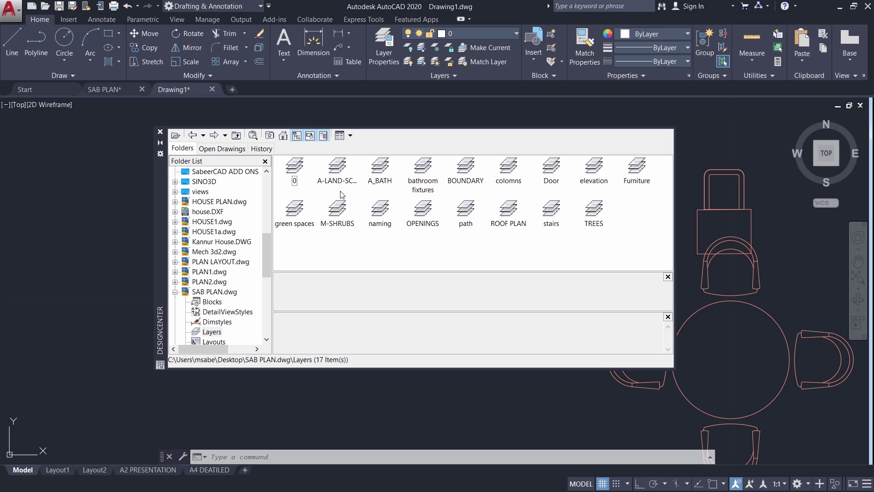
pyautogui.click(302, 215)
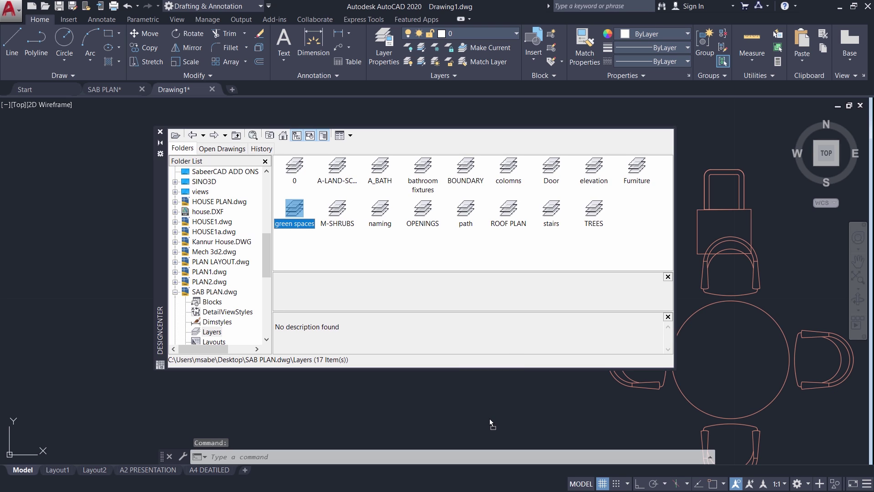
pyautogui.moveTo(350, 276)
pyautogui.mouseDown()
pyautogui.moveTo(387, 296)
pyautogui.moveTo(449, 402)
pyautogui.mouseUp()
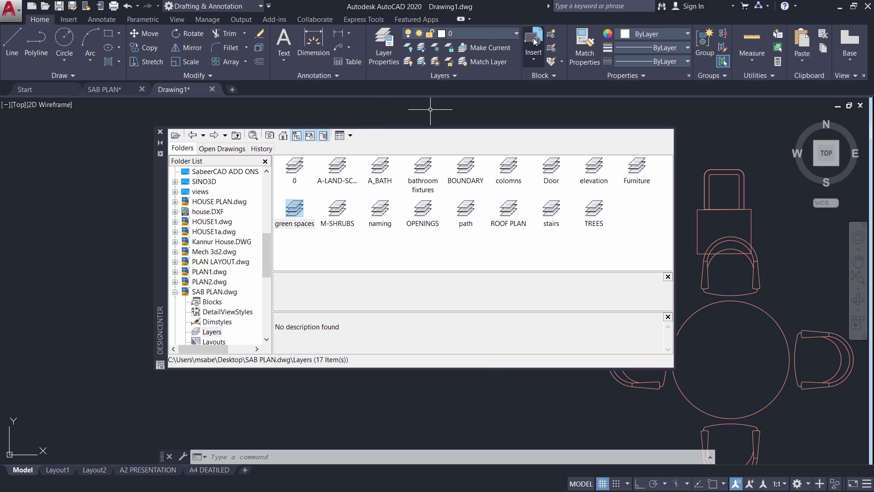
pyautogui.click(475, 33)
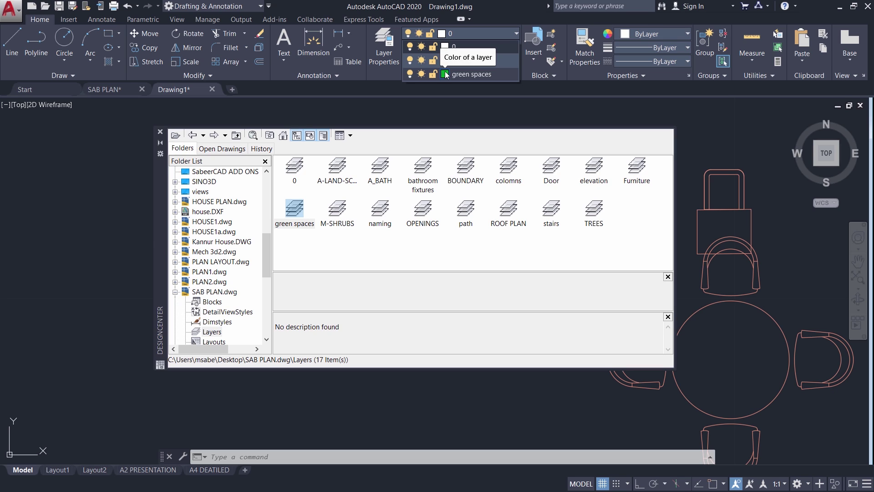
pyautogui.click(166, 136)
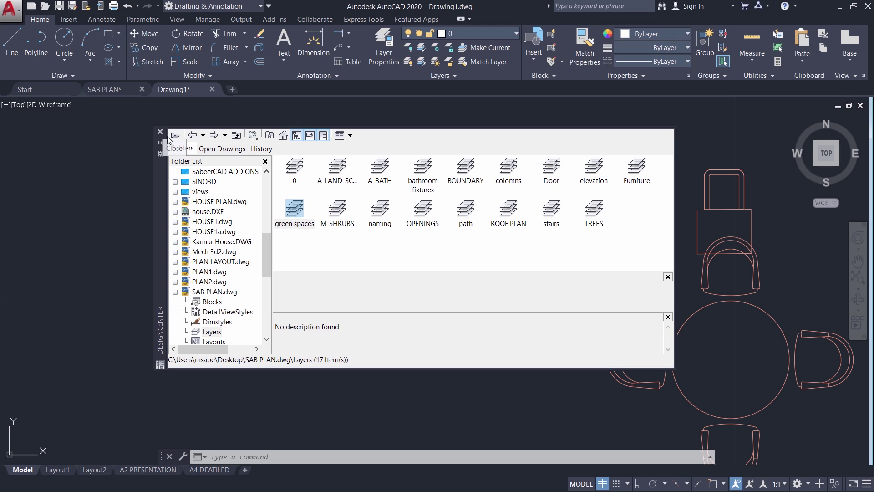